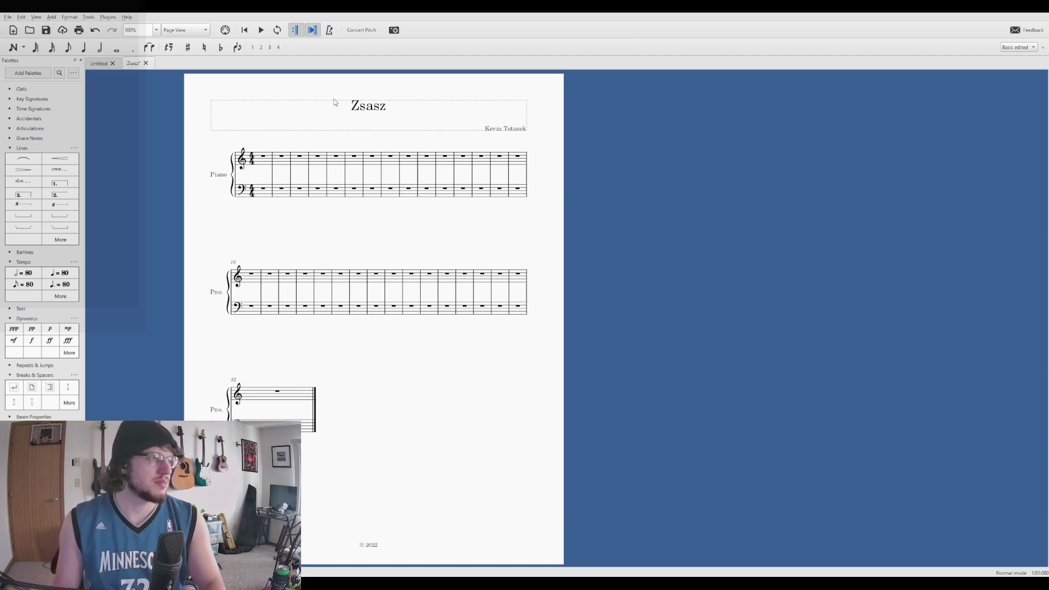
# Apply the two-sharp D major key signature to the piano score from the first measure.
pyautogui.scroll(3, 259, 208)
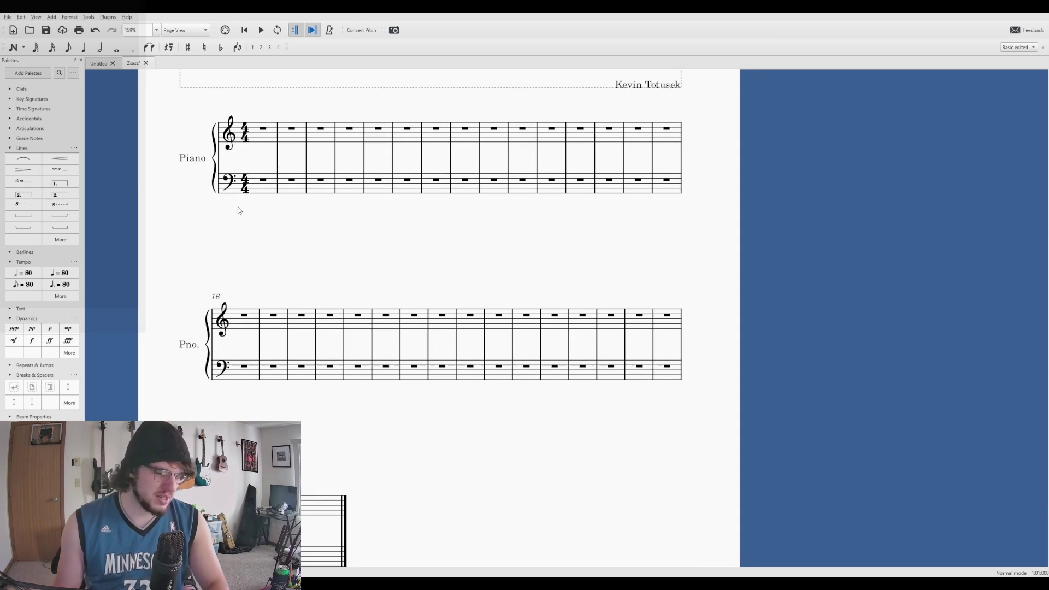
pyautogui.click(262, 129)
pyautogui.click(32, 99)
pyautogui.moveTo(41, 112); pyautogui.dragTo(265, 134)
# Enter the treble melody of measures 1 and 2: quarter D, eighths C and B, quarters A, G, F, G, F, A.
pyautogui.press('n')
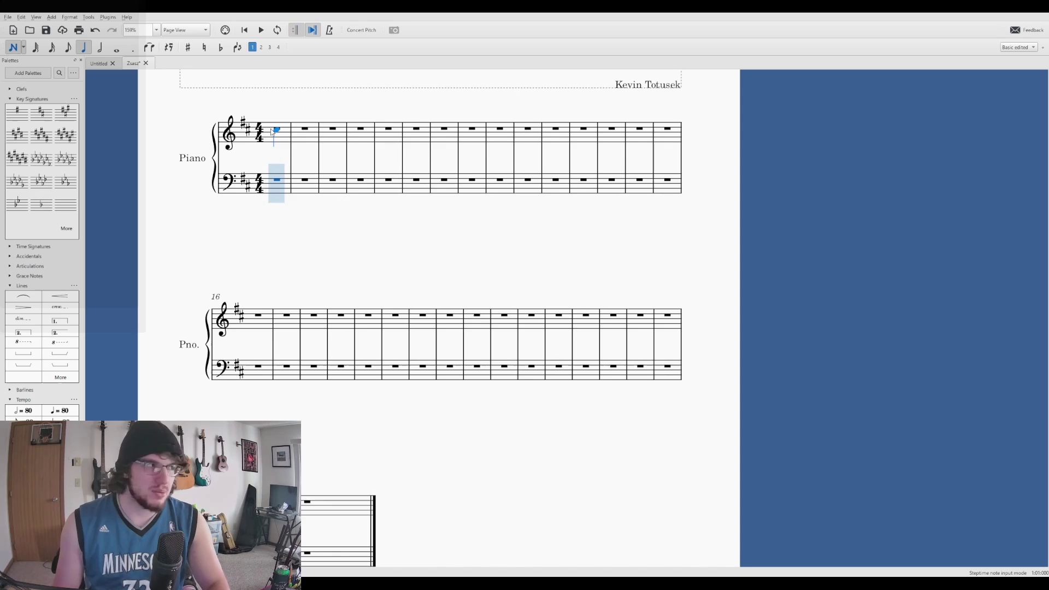
pyautogui.click(277, 128)
pyautogui.scroll(2, 313, 192)
pyautogui.press('4')
pyautogui.press('c')
pyautogui.press('b')
pyautogui.press('5')
pyautogui.press('a')
pyautogui.press('g')
pyautogui.press('f')
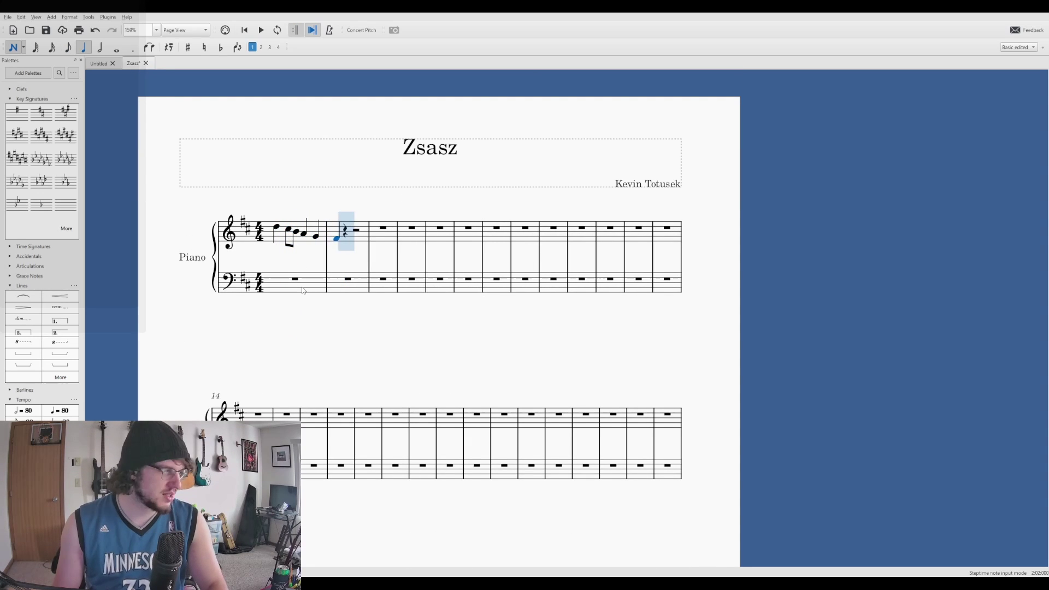
pyautogui.press('g')
pyautogui.press('f')
pyautogui.press('a')
# Enter the half notes B, D, A and C in the treble staff of measures 3 and 4.
pyautogui.press('6')
pyautogui.press('b')
pyautogui.press('d')
pyautogui.press('a')
pyautogui.press('c')
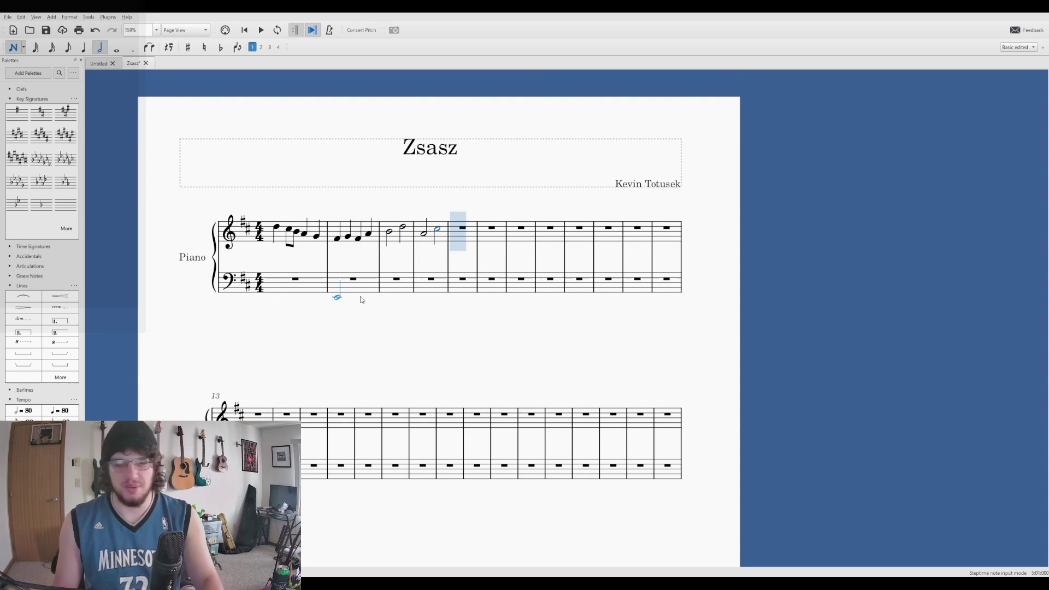
pyautogui.press('Escape')
# Repeat the four-measure melody in measures 5 to 8 and raise the last two half notes to G and F.
pyautogui.moveTo(267, 256)
pyautogui.mouseDown()
pyautogui.moveTo(308, 236)
pyautogui.moveTo(443, 214)
pyautogui.mouseUp()
pyautogui.press('r')
pyautogui.click(614, 229)
pyautogui.moveTo(600, 234)
pyautogui.mouseDown()
pyautogui.moveTo(600, 219)
pyautogui.moveTo(613, 221)
pyautogui.mouseUp()
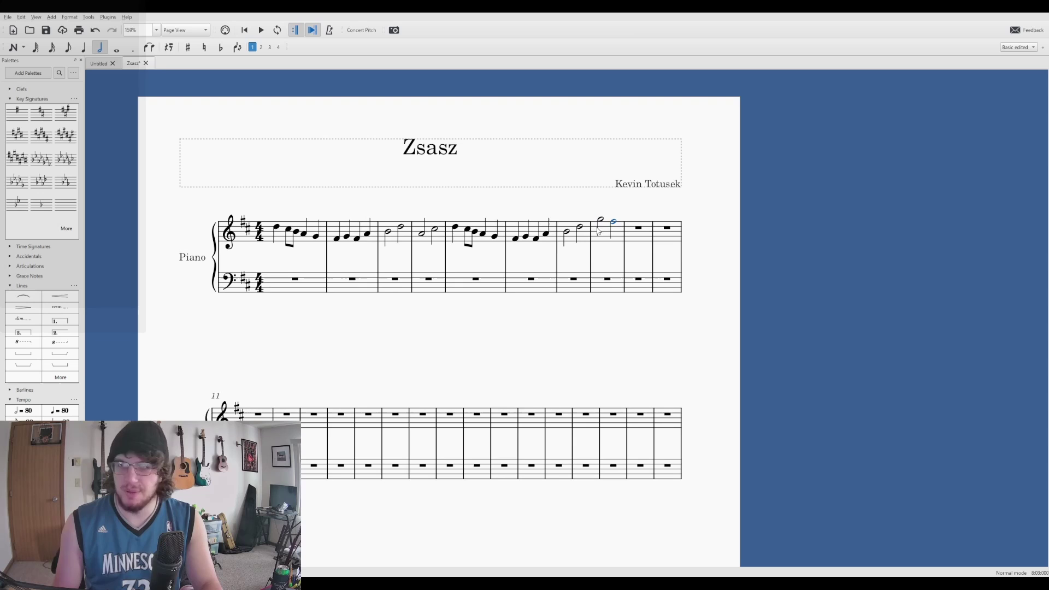
# Copy the first measure of the melody into measure 9 of the treble staff.
pyautogui.click(642, 239)
pyautogui.moveTo(260, 257); pyautogui.dragTo(319, 217)
pyautogui.hotkey('ctrl', 'c')
pyautogui.click(640, 232)
pyautogui.hotkey('ctrl', 'v')
pyautogui.moveTo(331, 257); pyautogui.dragTo(327, 274)
# Enter quarter notes F, E, F, D in treble measure 10, tied to a whole-note D in measure 11.
pyautogui.click(258, 413)
pyautogui.press('n')
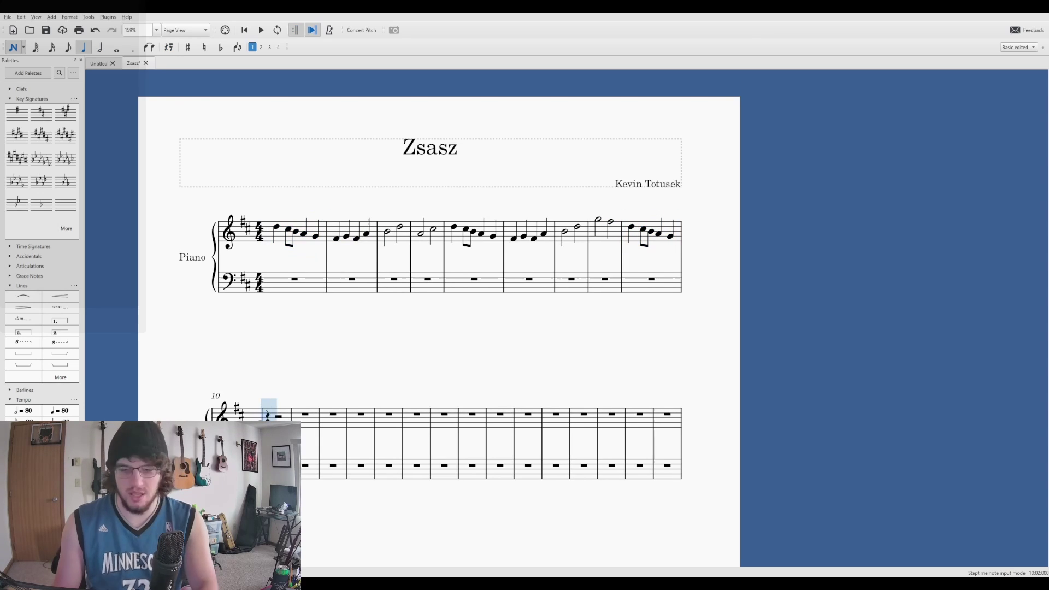
pyautogui.press('f')
pyautogui.press('e')
pyautogui.press('f')
pyautogui.press('d')
pyautogui.press('7')
pyautogui.press('d')
pyautogui.press('Escape')
pyautogui.press('Left')
pyautogui.press('+')
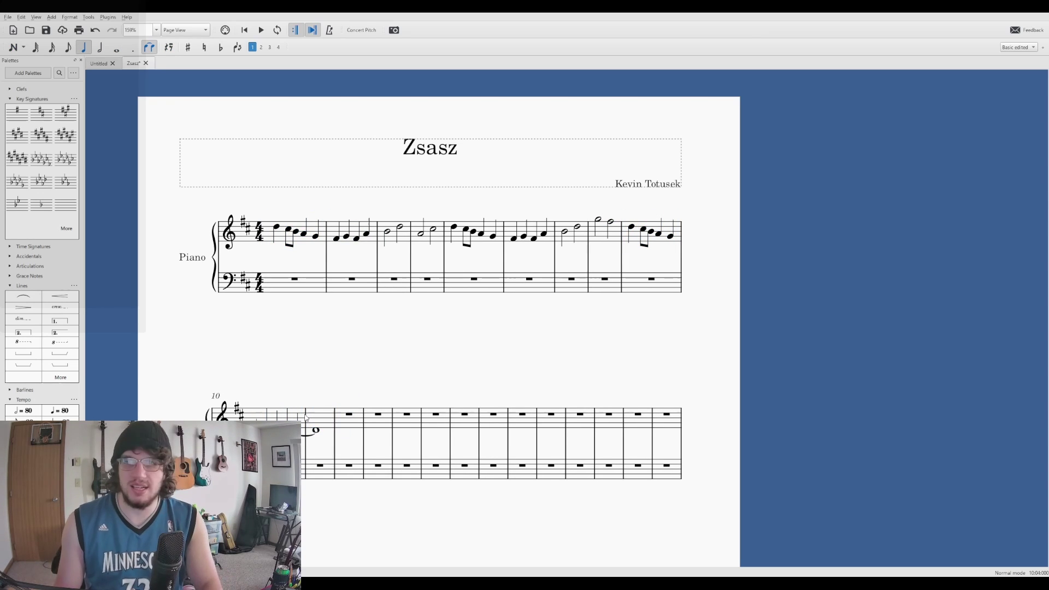
# Play back the entered melody from the beginning.
pyautogui.press('Escape')
pyautogui.press('space')
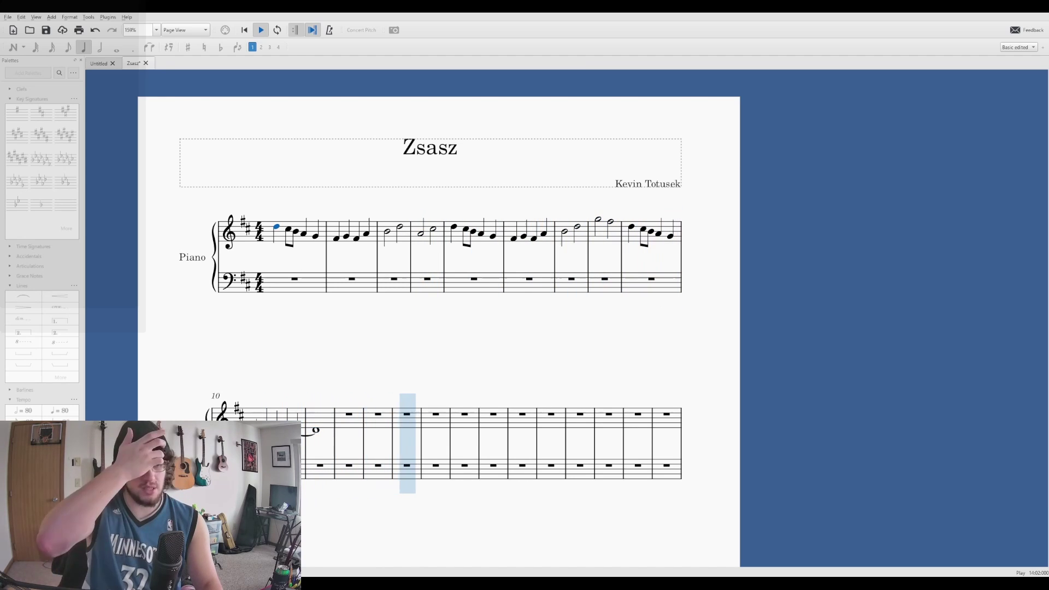
pyautogui.press('space')
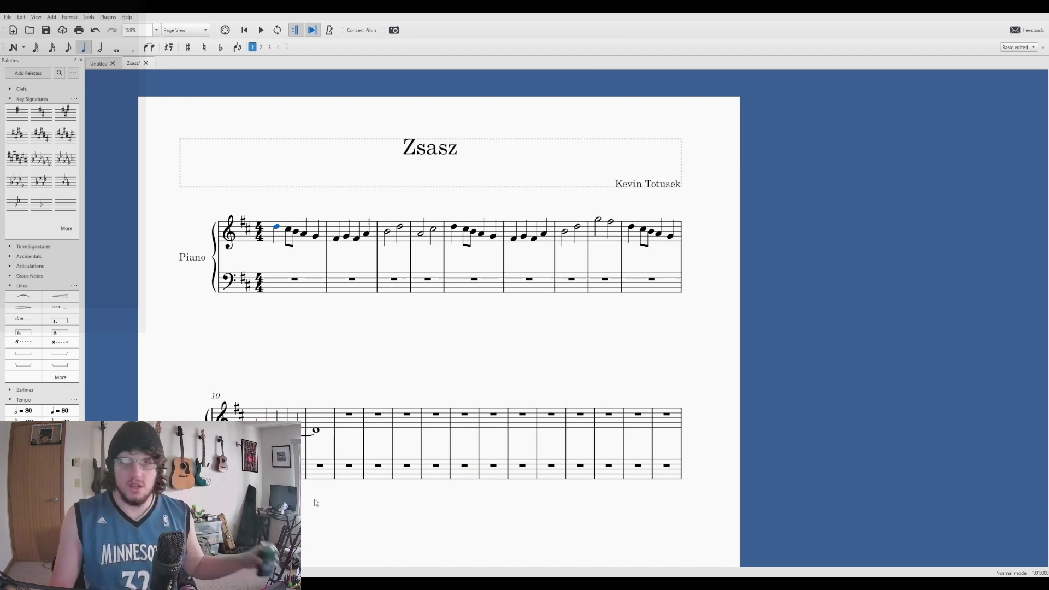
# Add whole notes D, B, G and A to the bass staff in measures 1 to 4.
pyautogui.press('n')
pyautogui.press('7')
pyautogui.click(279, 300)
pyautogui.click(338, 286)
pyautogui.click(388, 292)
pyautogui.click(422, 290)
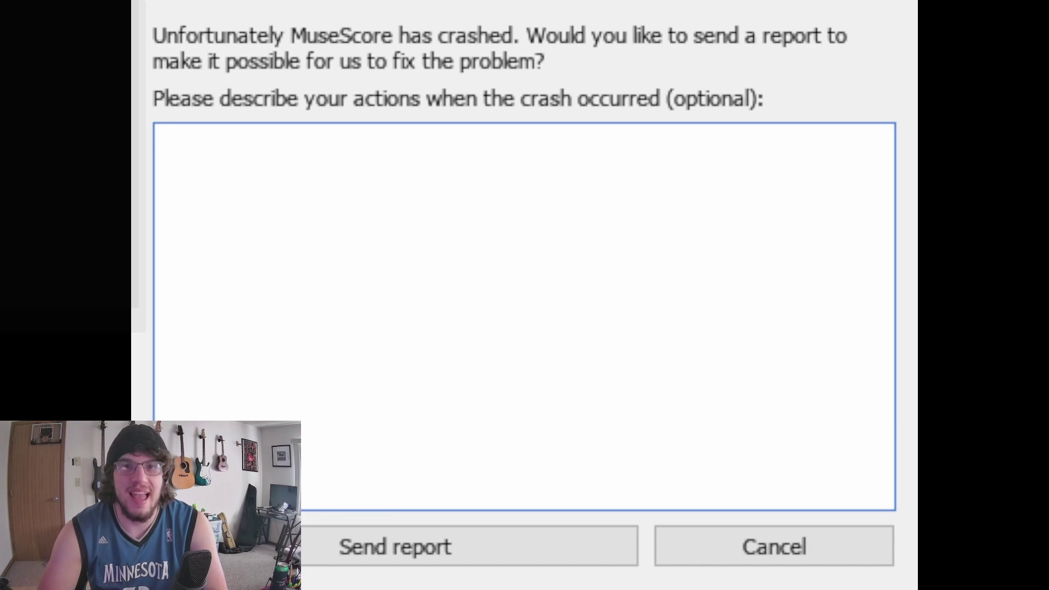
# Describe the crash in the report as happening during normal use, after cursor-drag multiselect wasn't working.
pyautogui.write("i was using the program normally then. Crash! I did notice that my cursor-drag multiselect wasn't working before")
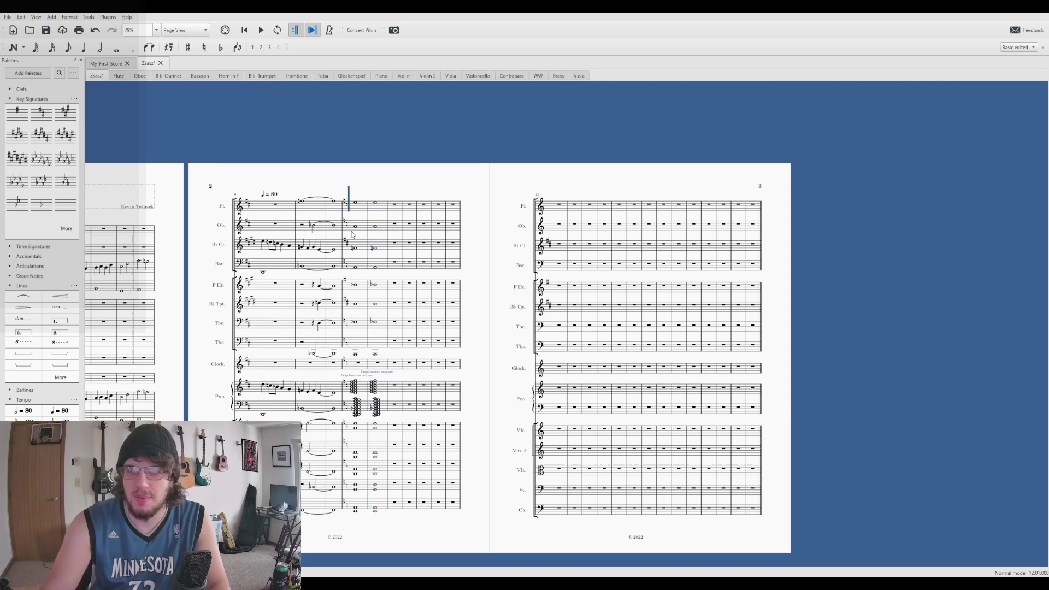
# Try to select the whole notes of measure 12 across all instruments, and dismiss the crash report.
pyautogui.moveTo(352, 234); pyautogui.dragTo(361, 524)
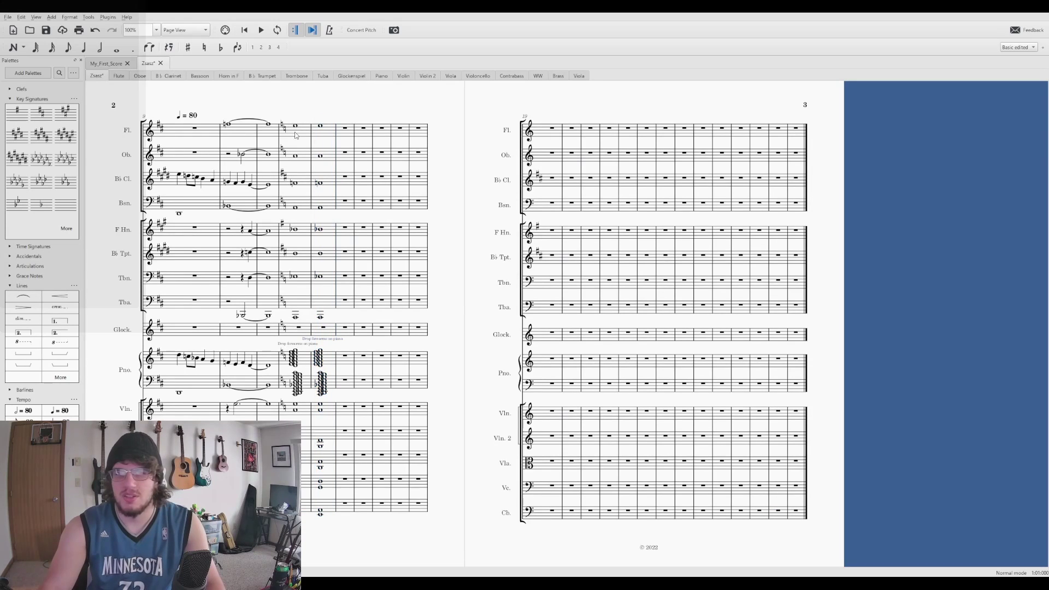
pyautogui.moveTo(295, 135); pyautogui.dragTo(303, 470)
pyautogui.moveTo(304, 529); pyautogui.dragTo(302, 531)
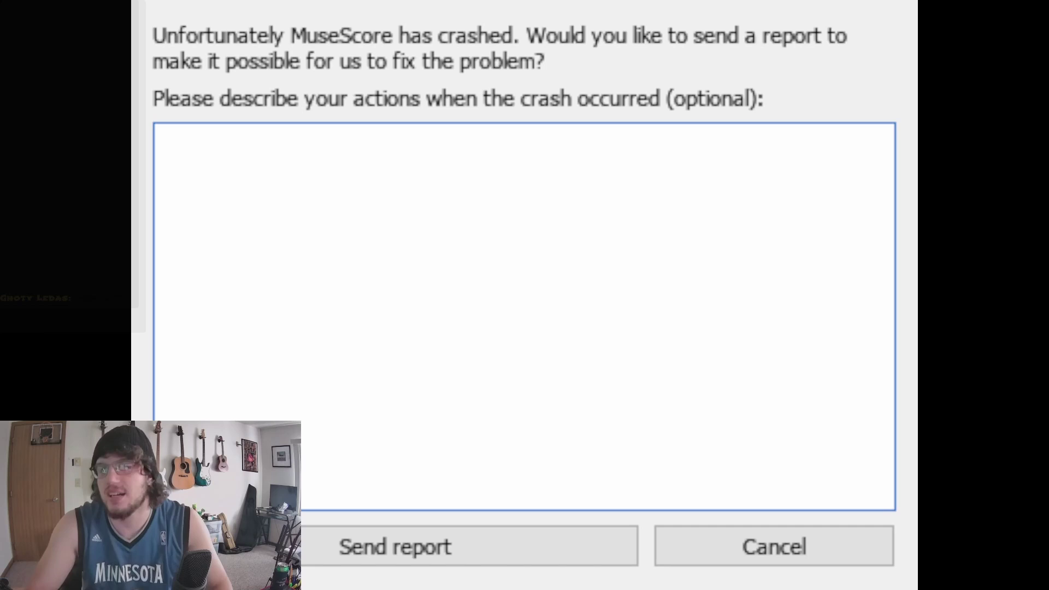
pyautogui.click(715, 552)
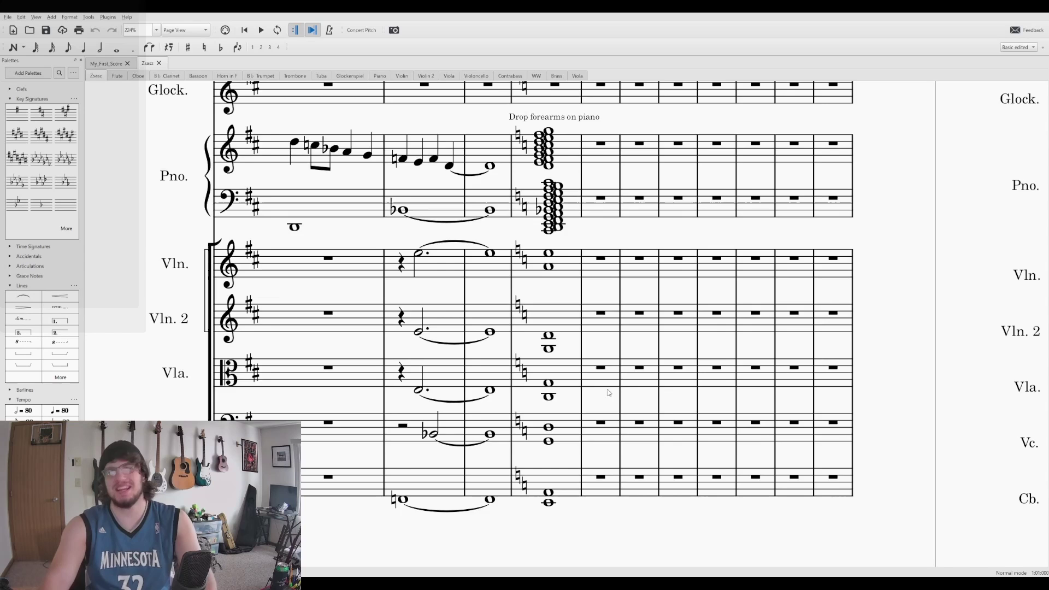
# Try again to select notes in the string section, and enter a 0 and a row of dashes in the crash description.
pyautogui.scroll(-2, 631, 421)
pyautogui.moveTo(356, 485); pyautogui.dragTo(345, 453)
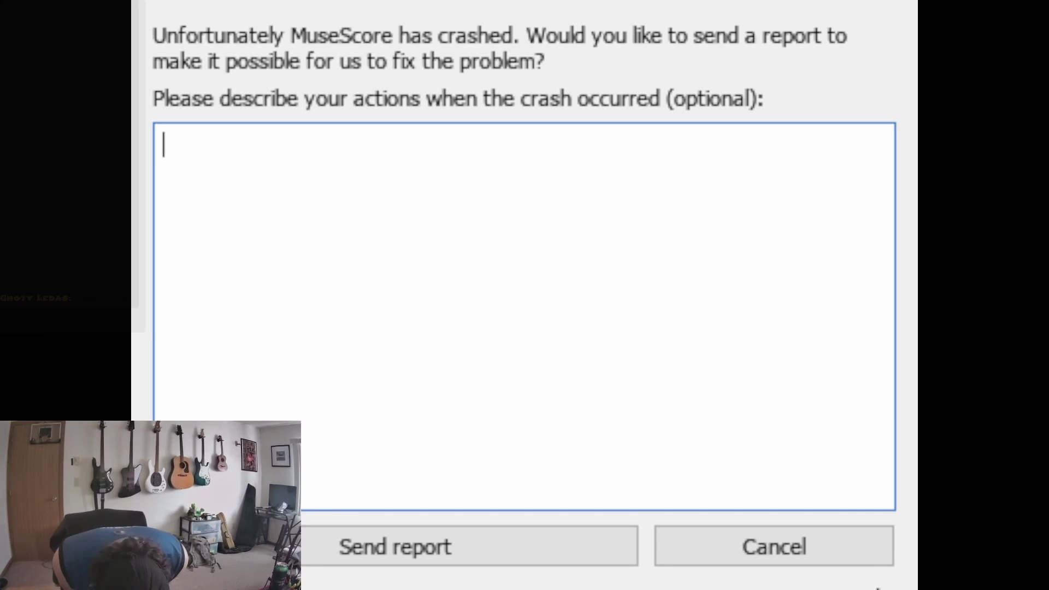
pyautogui.write('0------------------------------------------------------------')
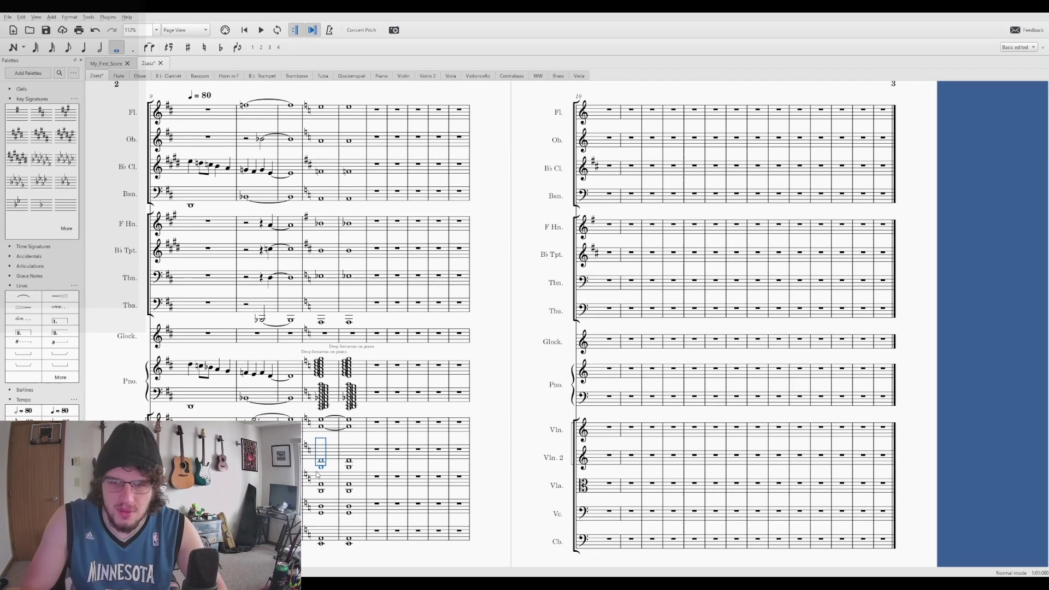
# Try to tie the viola, double bass and cello chords of measure 12 to those in measure 13.
pyautogui.click(321, 488)
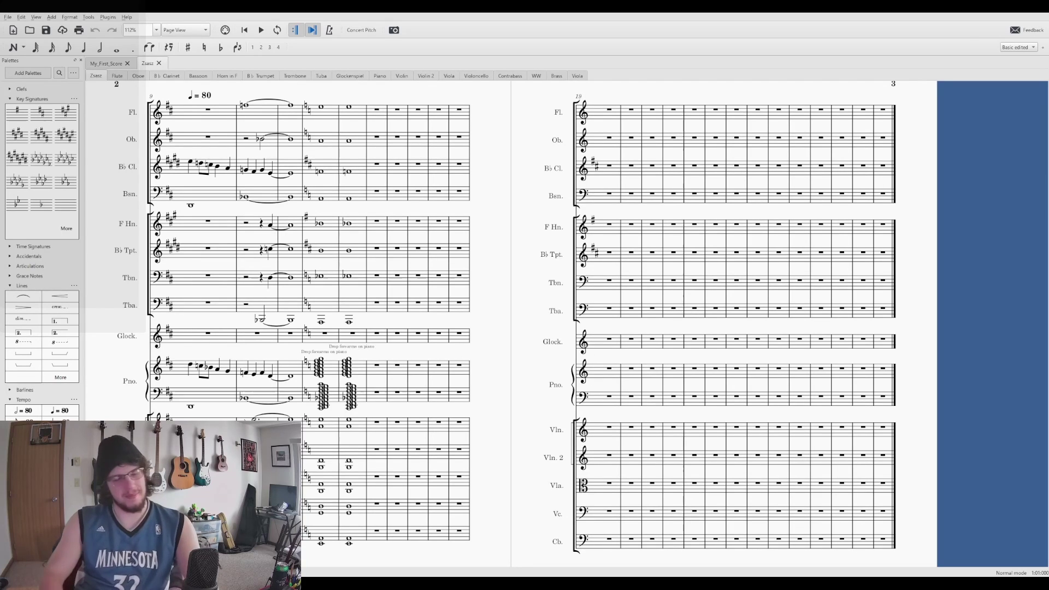
pyautogui.press('+')
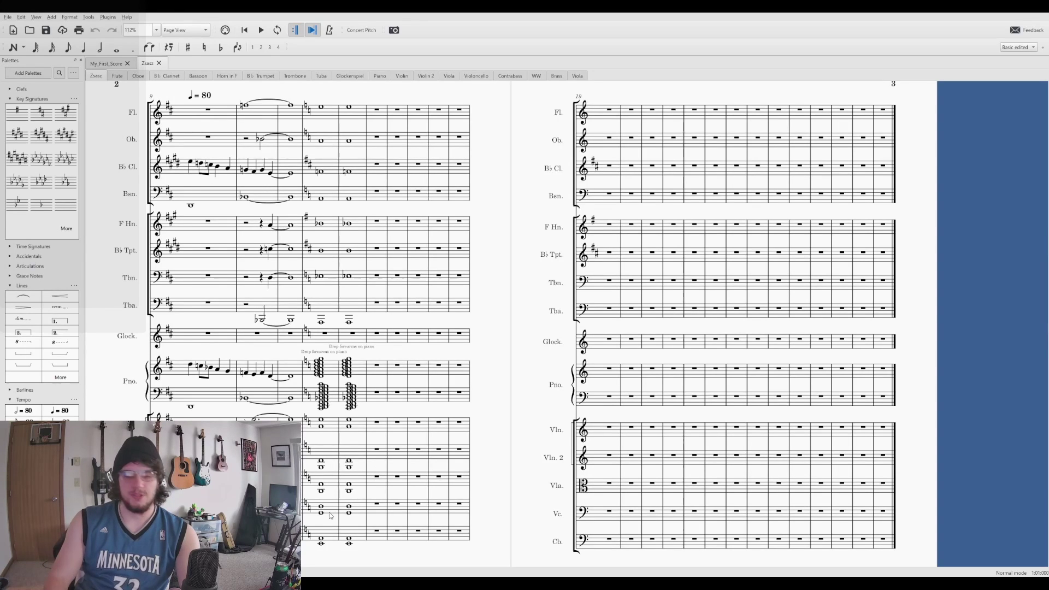
pyautogui.click(321, 541)
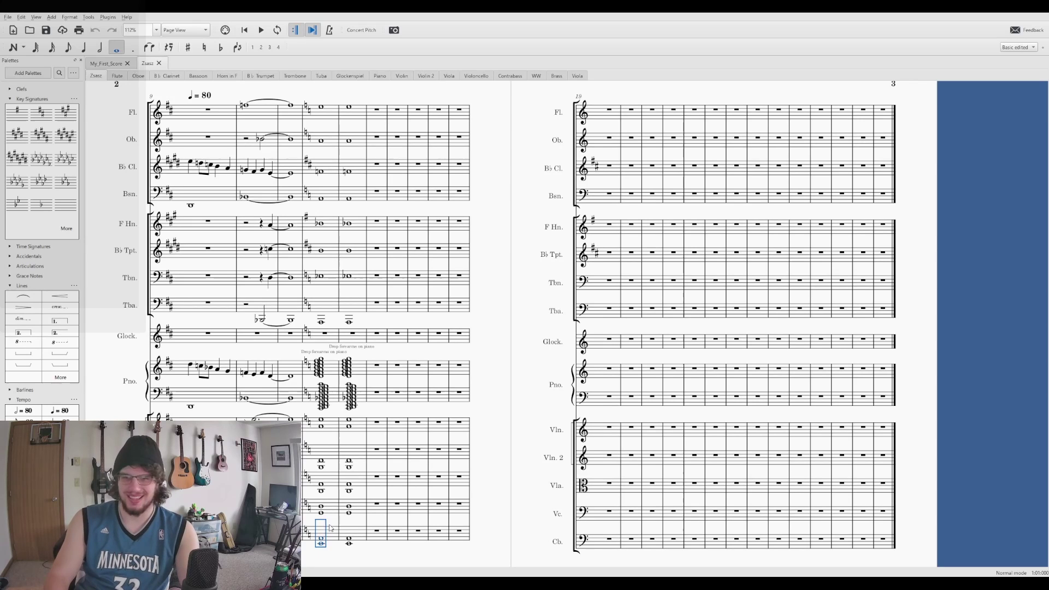
pyautogui.press('+')
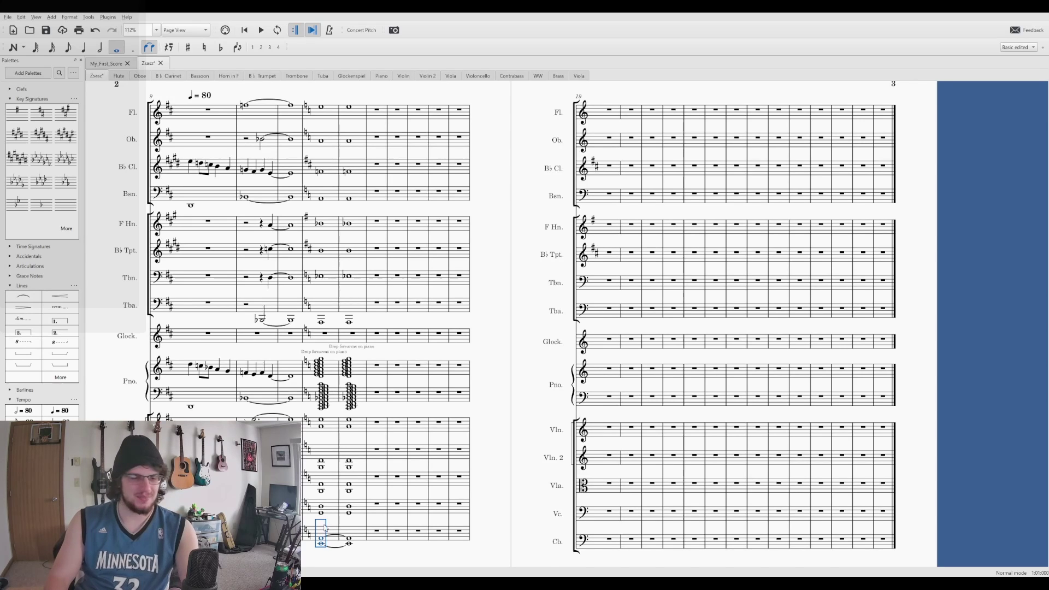
pyautogui.click(321, 505)
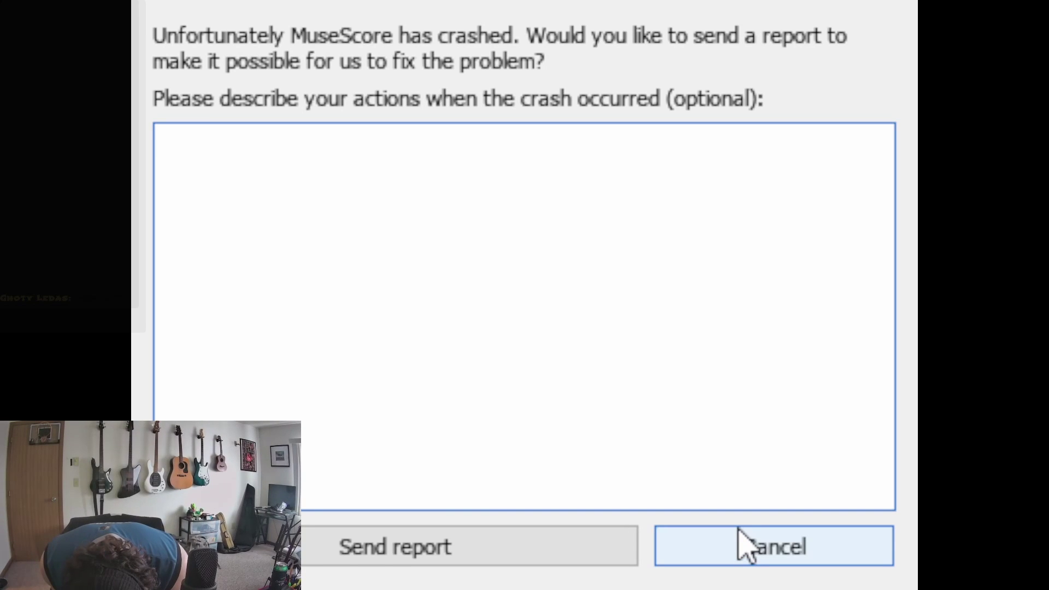
# Enter "FIX YOUR DAMN PROGRAM!!!!" followed by several lines of random characters as the crash description.
pyautogui.write('F')
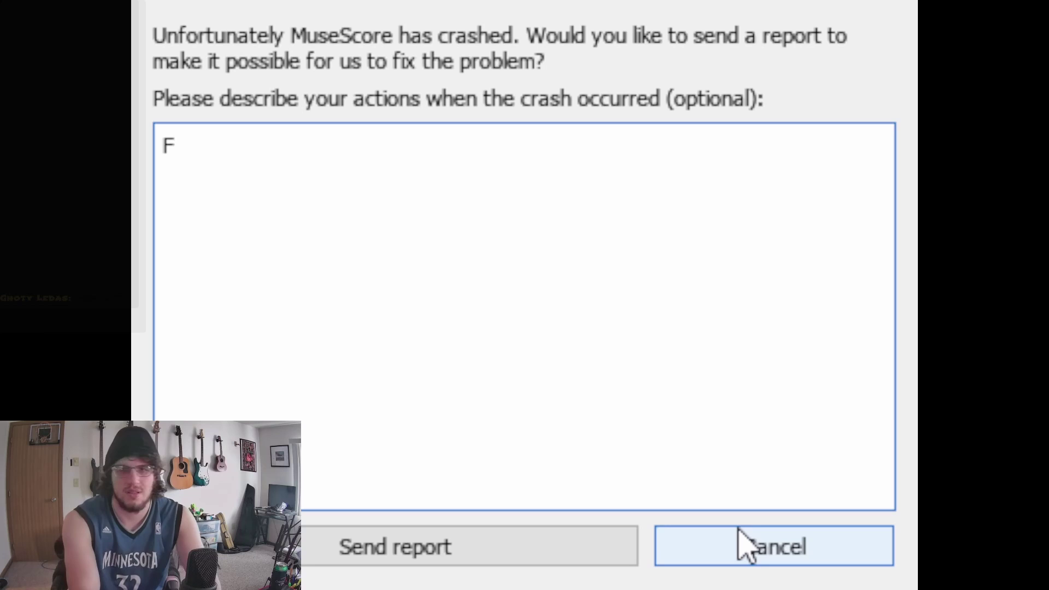
pyautogui.write('IX')
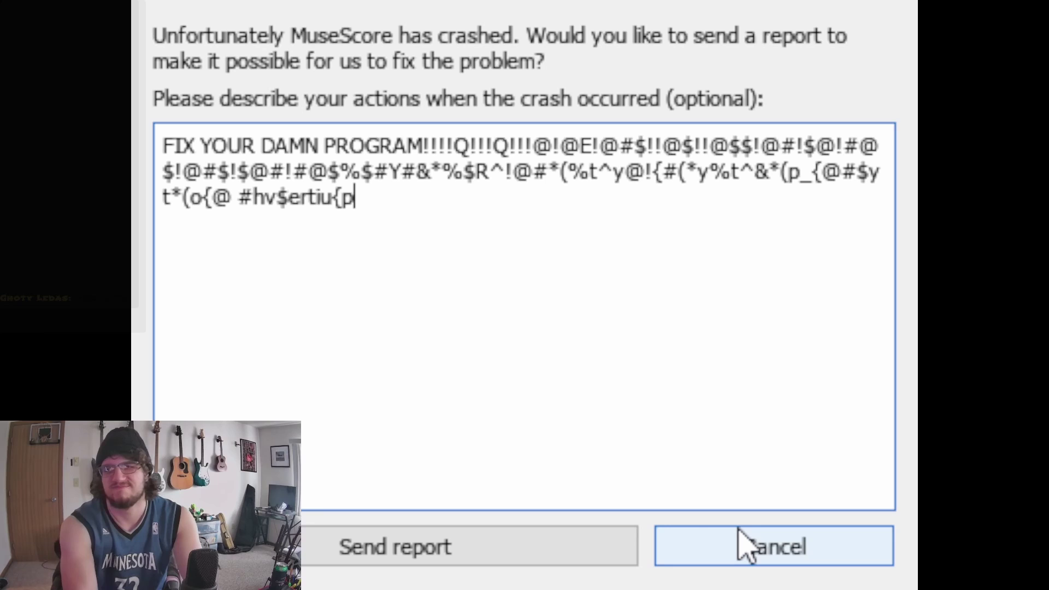
pyautogui.write('h@#({gU8FHJW3Eio*(')
pyautogui.press('Return')
pyautogui.write("}fgH4e23=[98ug hj849e2]['n]pi[ow@r#eh fg98=[IUER32NGio[ejn]9O[=IREW32n gf[i]oRWE3JG9R23EBH NG[=I9OURNGMIO[]")
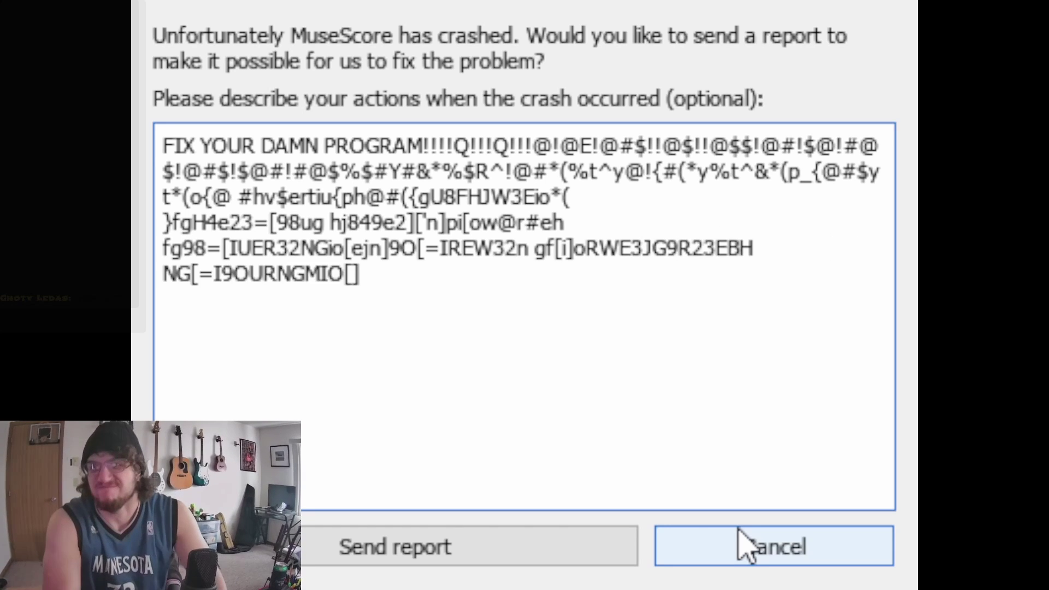
# Trim the end of the crash description, append "]['r" and send the report.
pyautogui.press('BackSpace')
pyautogui.press('BackSpace')
pyautogui.press('BackSpace')
pyautogui.press('BackSpace')
pyautogui.press('BackSpace')
pyautogui.press('BackSpace')
pyautogui.press('BackSpace')
pyautogui.press('BackSpace')
pyautogui.press('BackSpace')
pyautogui.press('BackSpace')
pyautogui.press('BackSpace')
pyautogui.press('BackSpace')
pyautogui.press('BackSpace')
pyautogui.press('BackSpace')
pyautogui.press('BackSpace')
pyautogui.press('BackSpace')
pyautogui.press('BackSpace')
pyautogui.press('BackSpace')
pyautogui.press('BackSpace')
pyautogui.press('BackSpace')
pyautogui.write("]['r")
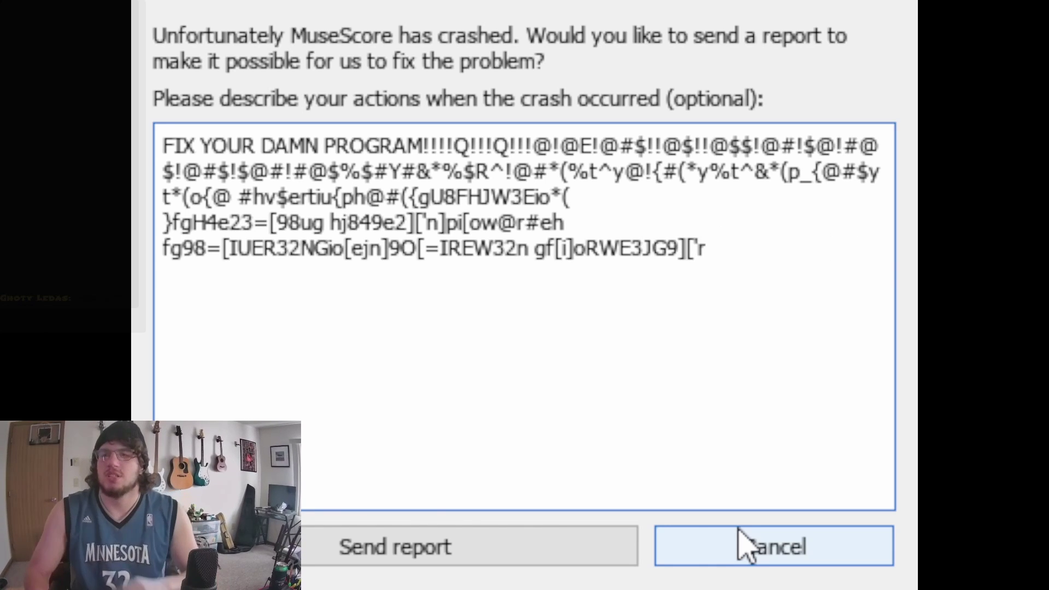
pyautogui.click(588, 527)
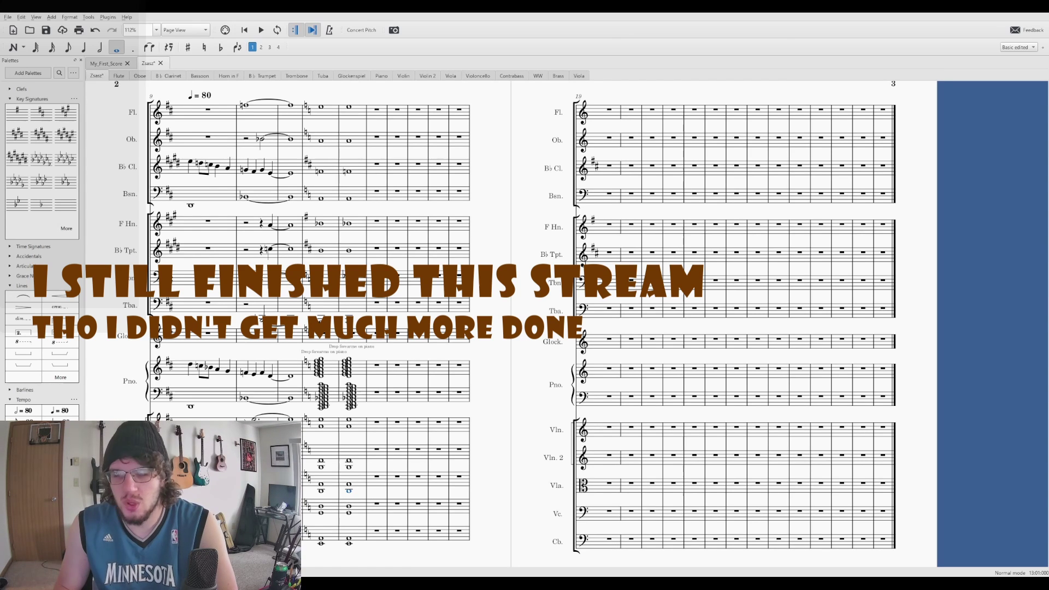
# Play back the orchestral score from measure 9.
pyautogui.press('space')
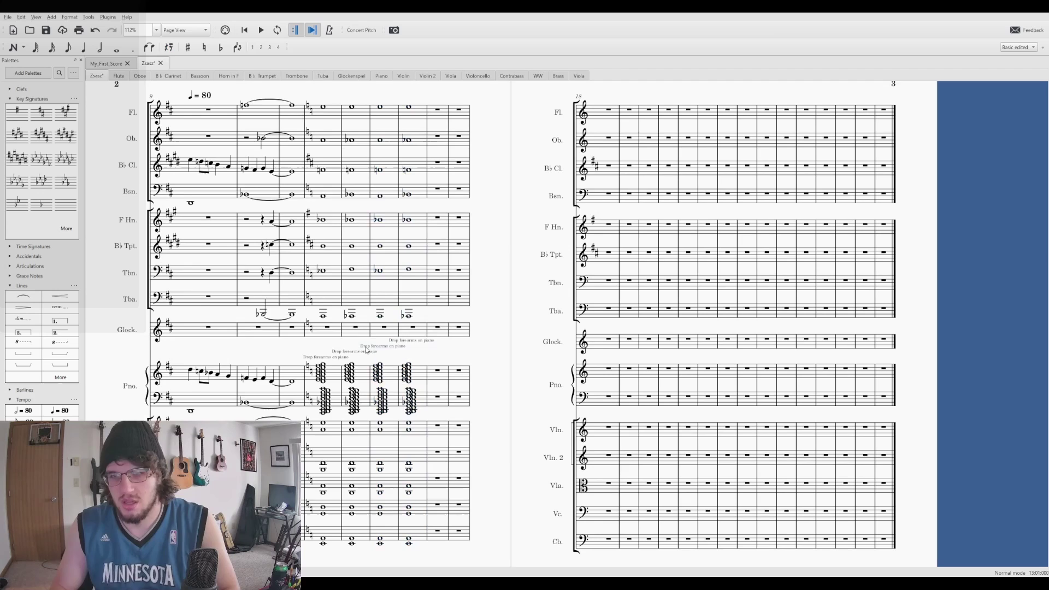
pyautogui.click(202, 115)
pyautogui.press('space')
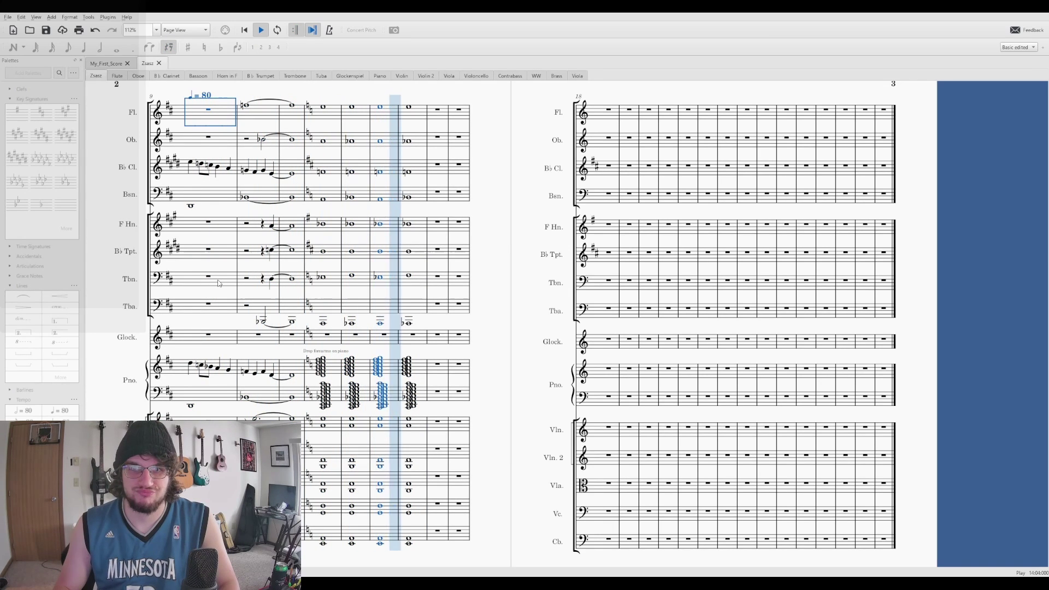
pyautogui.press('space')
# Raise the trombone's whole note in measure 14 by three semitones and the one in measure 15 by four.
pyautogui.click(380, 277)
pyautogui.press('Up')
pyautogui.press('Up')
pyautogui.press('Up')
pyautogui.click(410, 275)
pyautogui.press('Up')
pyautogui.press('Up')
pyautogui.press('Up')
pyautogui.press('Up')
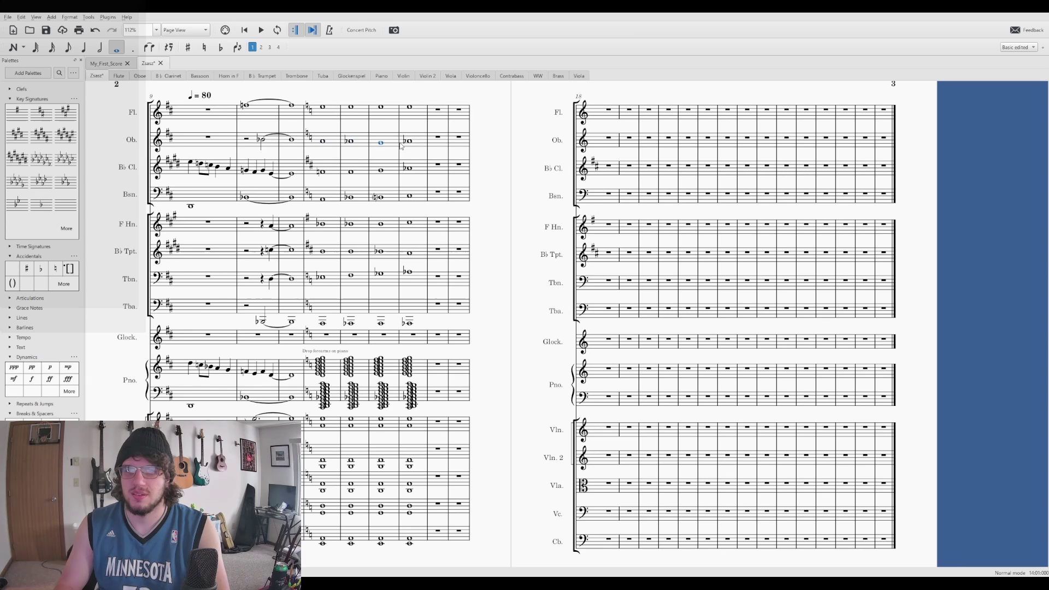
# Play back the revised harmonies from measure 9 and save the score.
pyautogui.click(209, 115)
pyautogui.press('space')
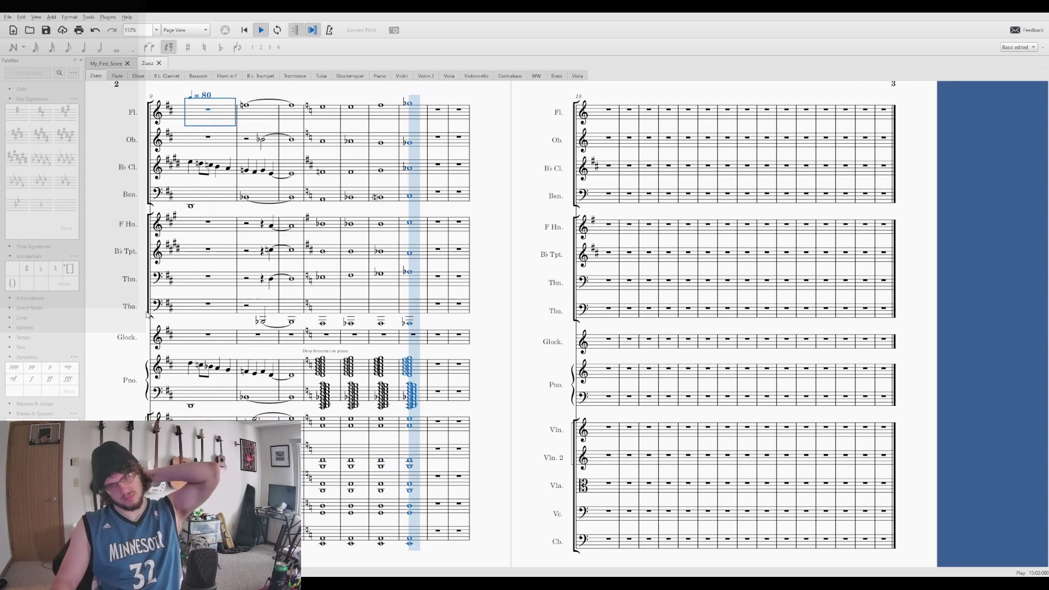
pyautogui.press('space')
pyautogui.hotkey('ctrl', 's')
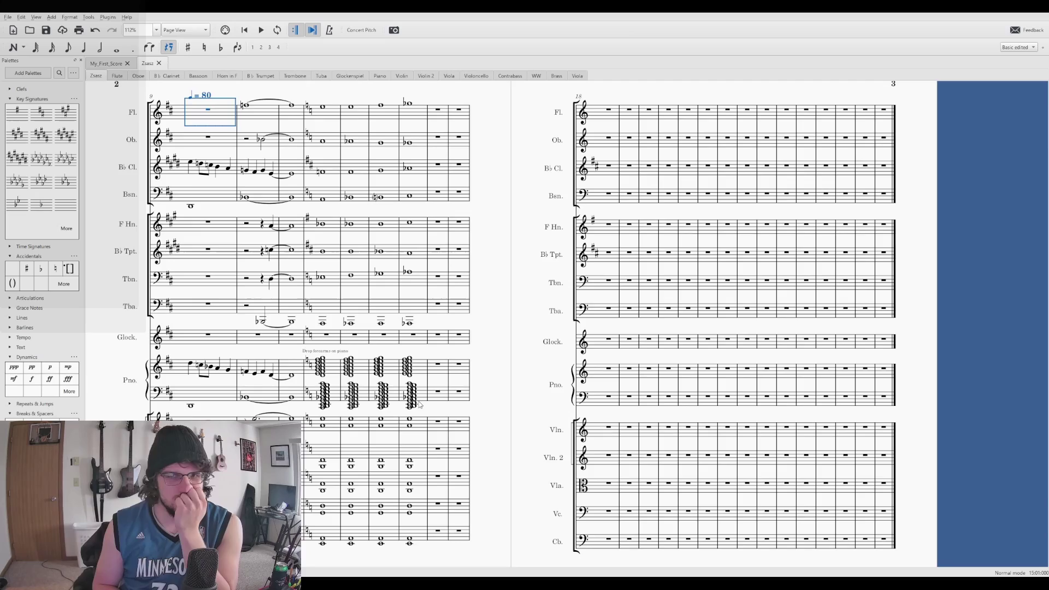
# Copy the piano's opening four-measure melody into the glockenspiel from measure 16 and raise it an octave.
pyautogui.moveTo(420, 405); pyautogui.dragTo(858, 440)
pyautogui.moveTo(218, 410); pyautogui.dragTo(348, 443)
pyautogui.hotkey('ctrl', 'c')
pyautogui.click(876, 372)
pyautogui.hotkey('ctrl', 'v')
pyautogui.hotkey('ctrl', 'Up')
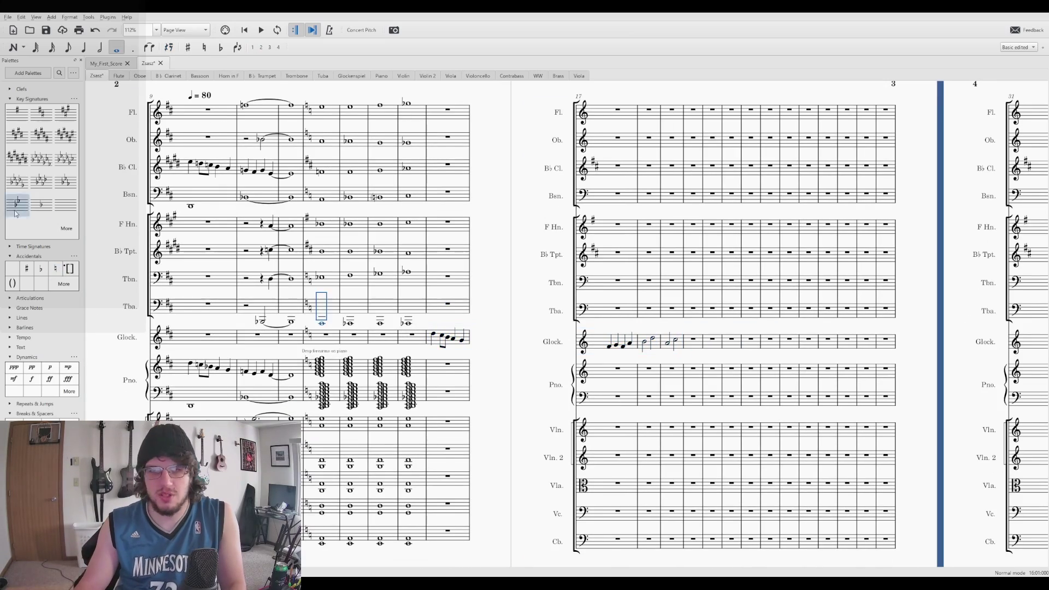
# Try the one-flat key signature in the score and play back from measure 9.
pyautogui.moveTo(41, 205)
pyautogui.mouseDown()
pyautogui.moveTo(640, 143)
pyautogui.moveTo(756, 162)
pyautogui.mouseUp()
pyautogui.click(210, 110)
pyautogui.press('space')
pyautogui.press('space')
# Try the one-flat key signature at measure 1 and one without accidentals at measure 12, and undo the changes.
pyautogui.moveTo(41, 205); pyautogui.dragTo(257, 191)
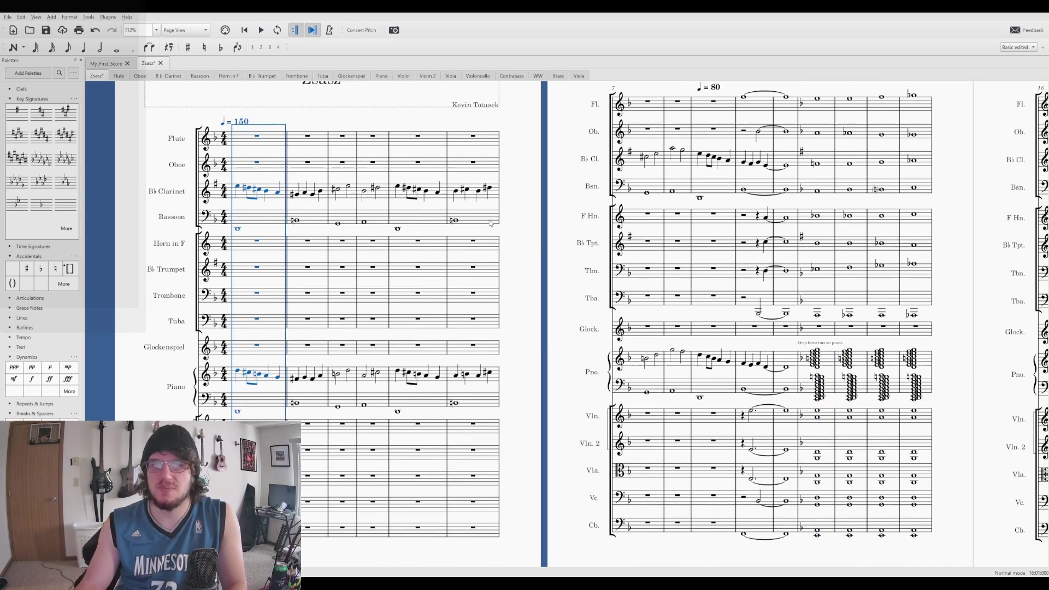
pyautogui.click(817, 148)
pyautogui.click(66, 205)
pyautogui.hotkey('ctrl', 'z')
pyautogui.hotkey('ctrl', 'z')
pyautogui.hotkey('ctrl', 'z')
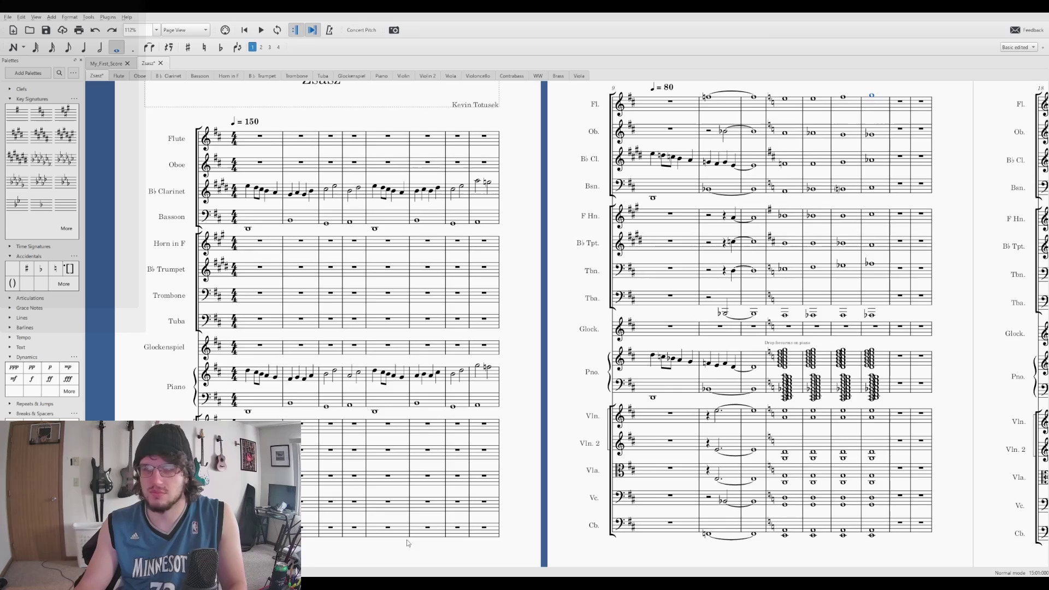
# Undo one more change and play back the score.
pyautogui.click(257, 320)
pyautogui.hotkey('ctrl', 'z')
pyautogui.press('space')
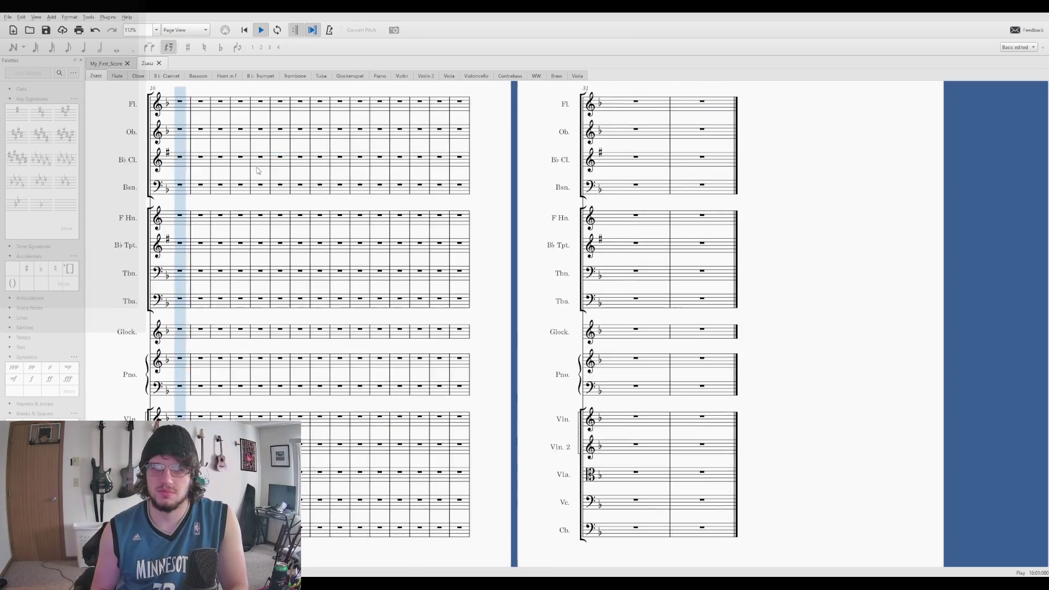
# Copy the piano melody of measures 1 to 8 into the glockenspiel from measure 16, raise it two octaves, and play it back.
pyautogui.press('space')
pyautogui.scroll(2, 391, 298)
pyautogui.scroll(-4, 392, 298)
pyautogui.moveTo(391, 298); pyautogui.dragTo(941, 266)
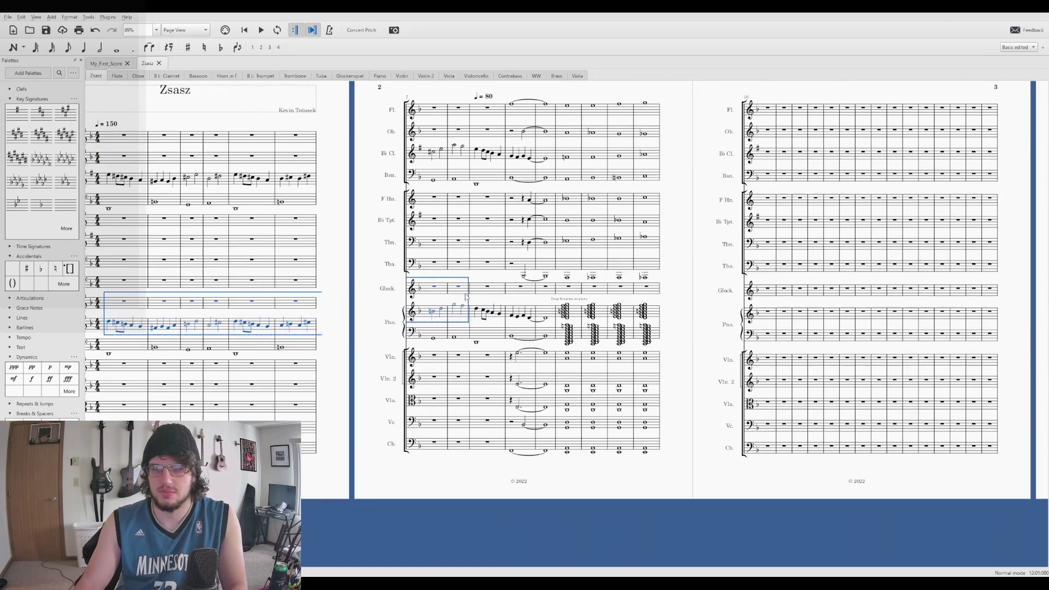
pyautogui.click(767, 264)
pyautogui.hotkey('ctrl', 'v')
pyautogui.hotkey('ctrl', 'Up')
pyautogui.hotkey('ctrl', 'Up')
pyautogui.click(778, 264)
pyautogui.press('space')
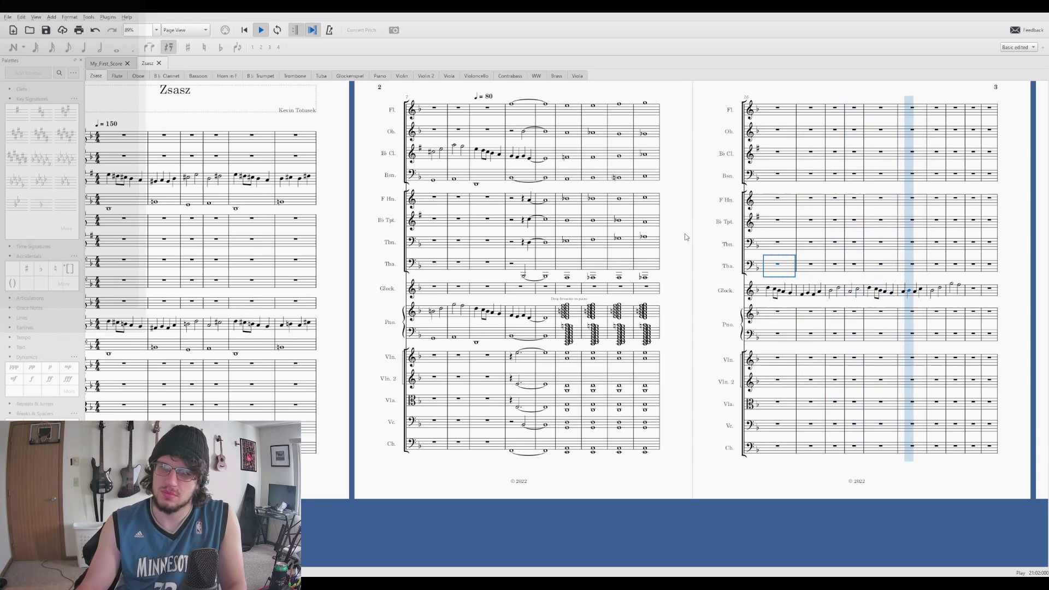
pyautogui.press('space')
# Play back the score from the beginning.
pyautogui.hotkey('ctrl', 'Home')
pyautogui.press('space')
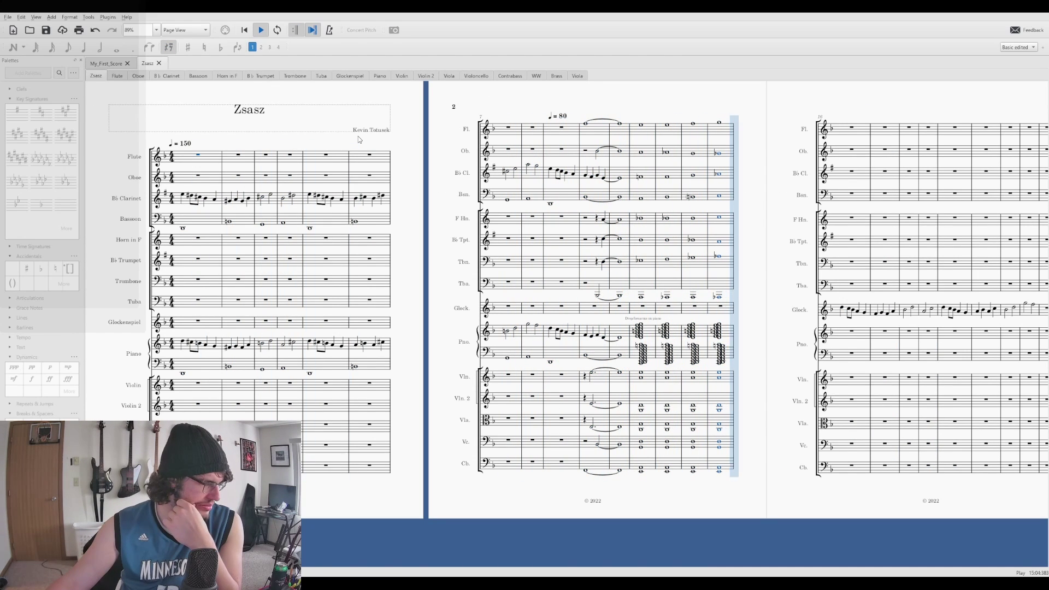
pyautogui.press('space')
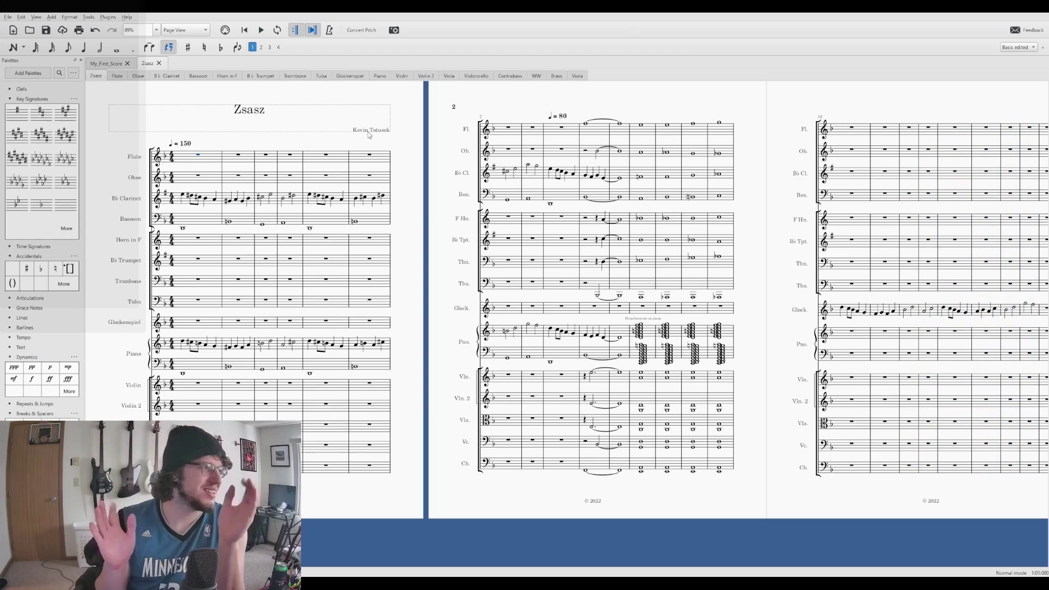
# Add fermatas to the whole-note chords in measures 12 to 15, delete the extra fermatas at the barlines, and save.
pyautogui.moveTo(633, 436); pyautogui.dragTo(666, 479)
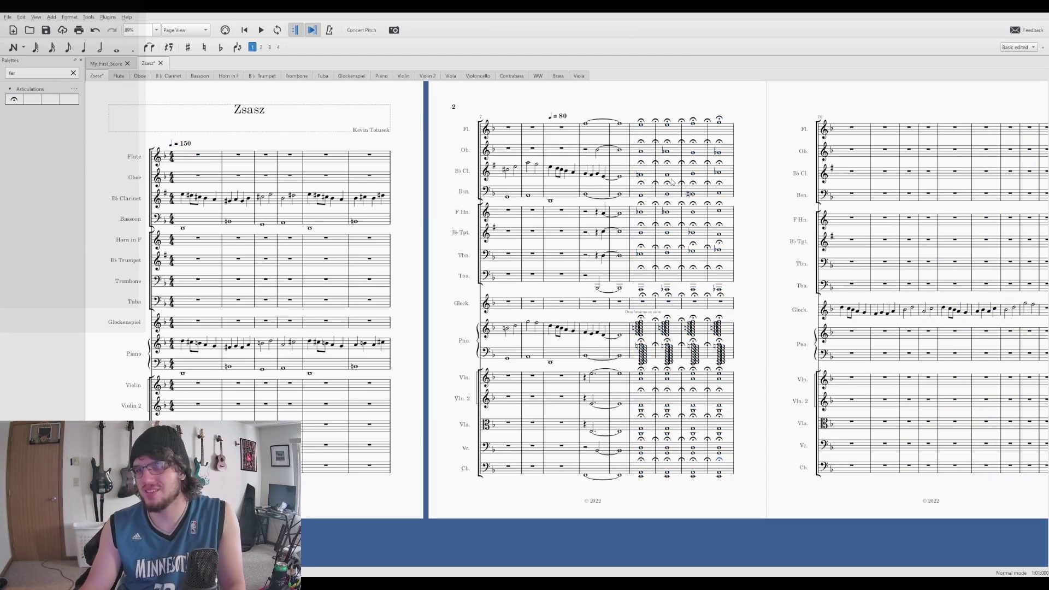
pyautogui.scroll(9, 688, 482)
pyautogui.click(598, 417)
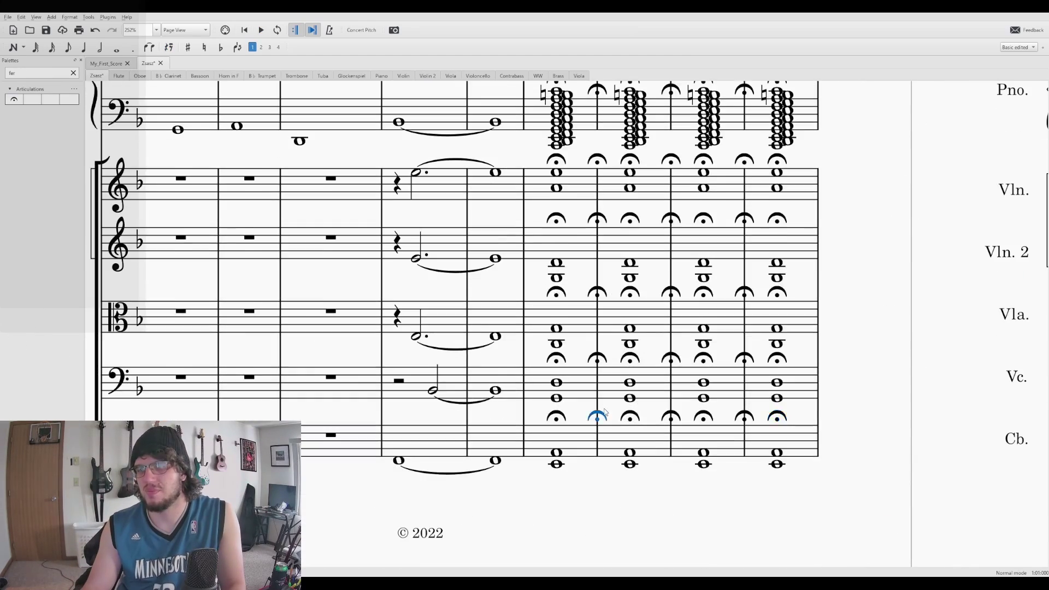
pyautogui.press('Delete')
pyautogui.click(656, 392)
pyautogui.press('Delete')
pyautogui.scroll(10, 705, 141)
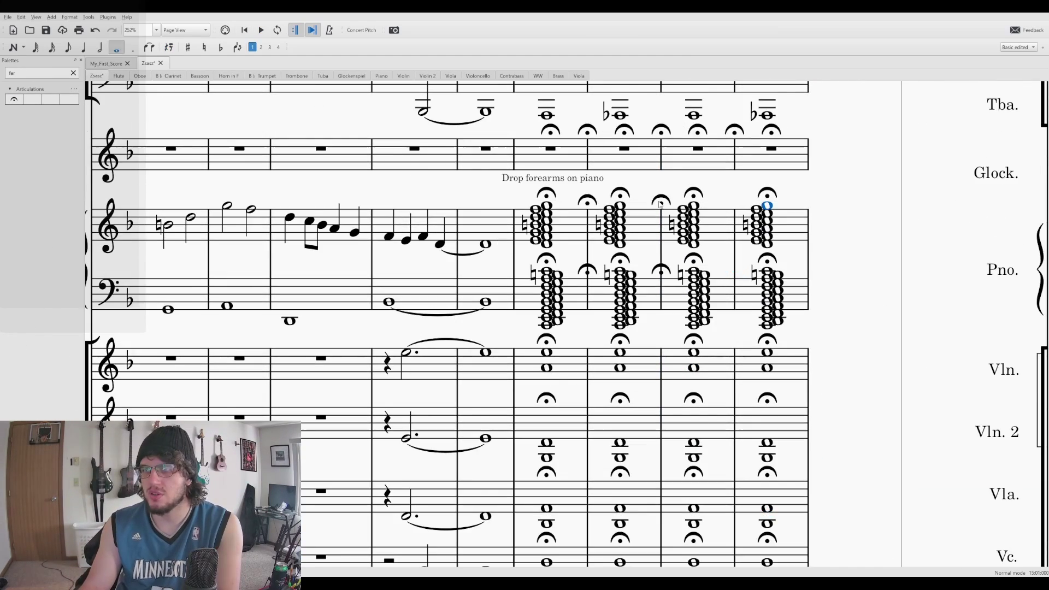
pyautogui.click(661, 343)
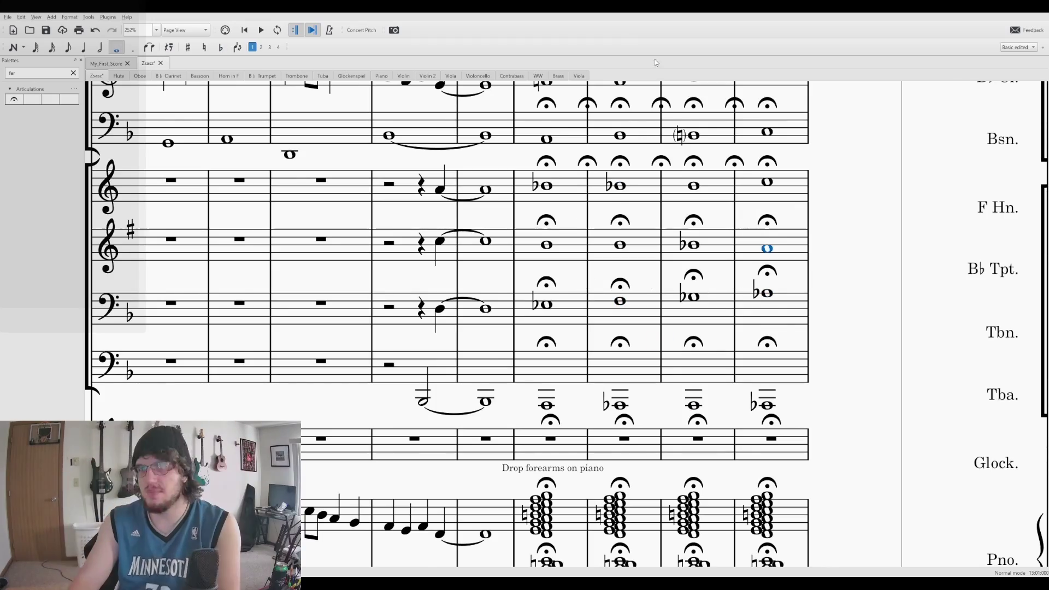
pyautogui.scroll(3, 593, 249)
pyautogui.click(589, 248)
pyautogui.click(806, 159)
pyautogui.hotkey('ctrl', 's')
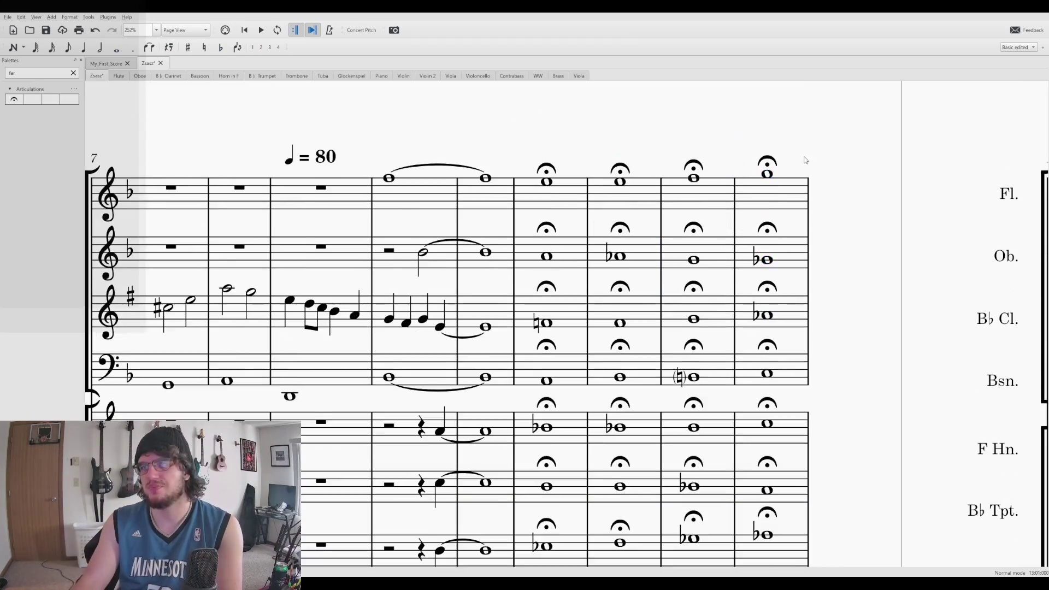
# Repeat the full-orchestra chord of measure 15 in measure 16, with the glockenspiel melody starting at measure 17.
pyautogui.scroll(-12, 805, 159)
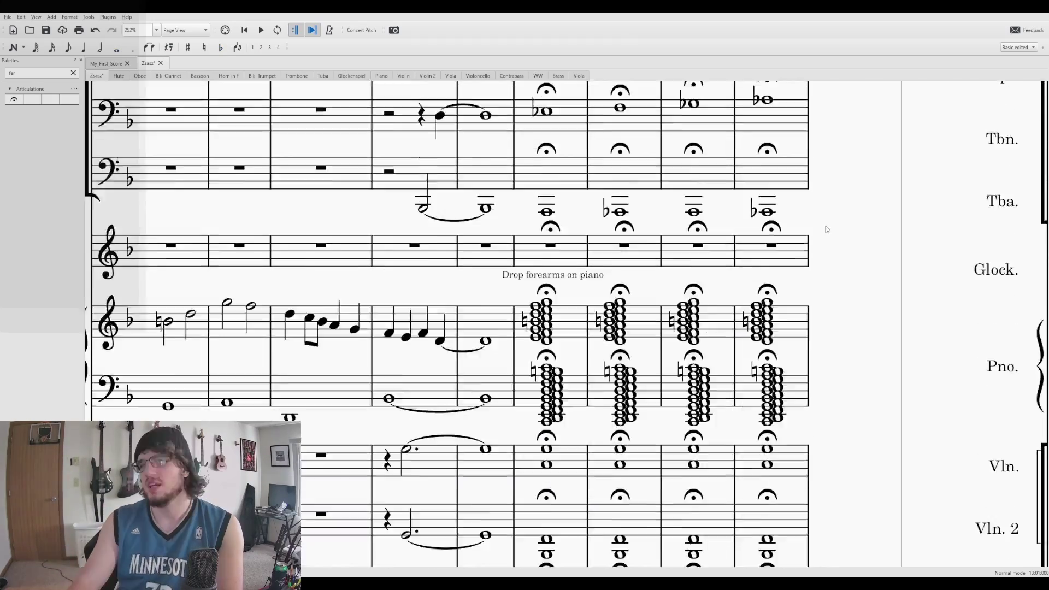
pyautogui.scroll(-4, 844, 271)
pyautogui.scroll(5, 844, 272)
pyautogui.scroll(-4, 515, 96)
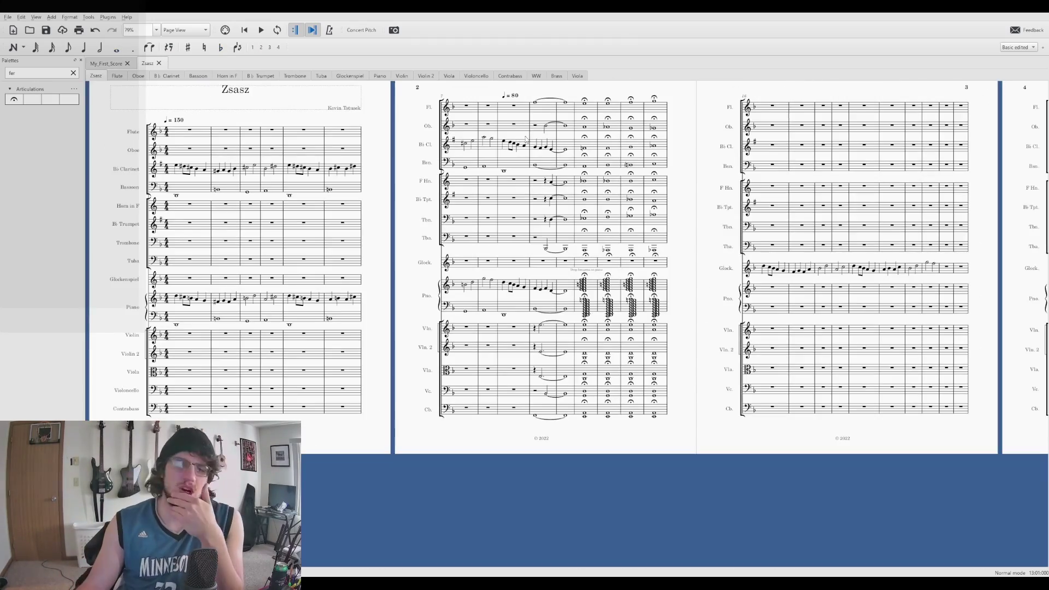
pyautogui.scroll(2, 632, 226)
pyautogui.moveTo(633, 227); pyautogui.dragTo(382, 226)
pyautogui.hotkey('ctrl', 'z')
pyautogui.click(635, 281)
pyautogui.hotkey('ctrl', 'v')
pyautogui.click(298, 416)
pyautogui.scroll(-1, 320, 219)
pyautogui.keyDown('shift'); pyautogui.click(309, 116); pyautogui.keyUp('shift')
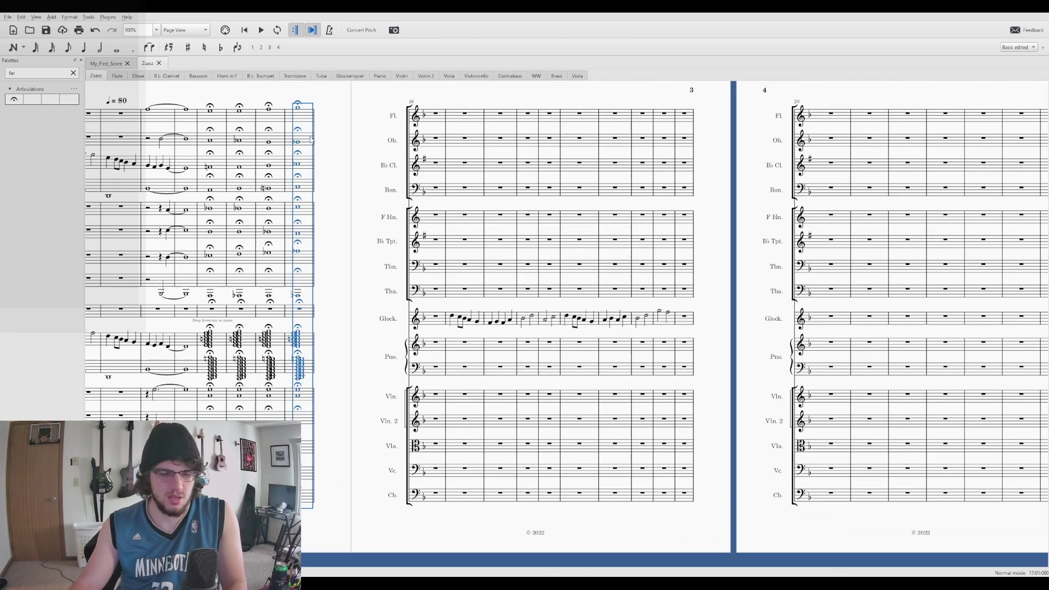
pyautogui.press('r')
pyautogui.click(354, 256)
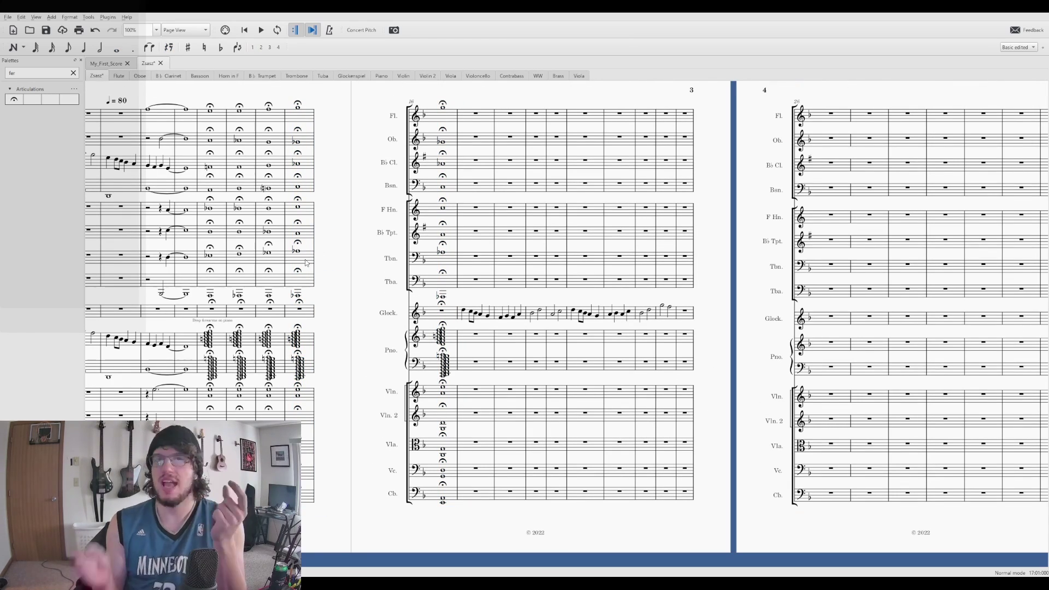
pyautogui.press('space')
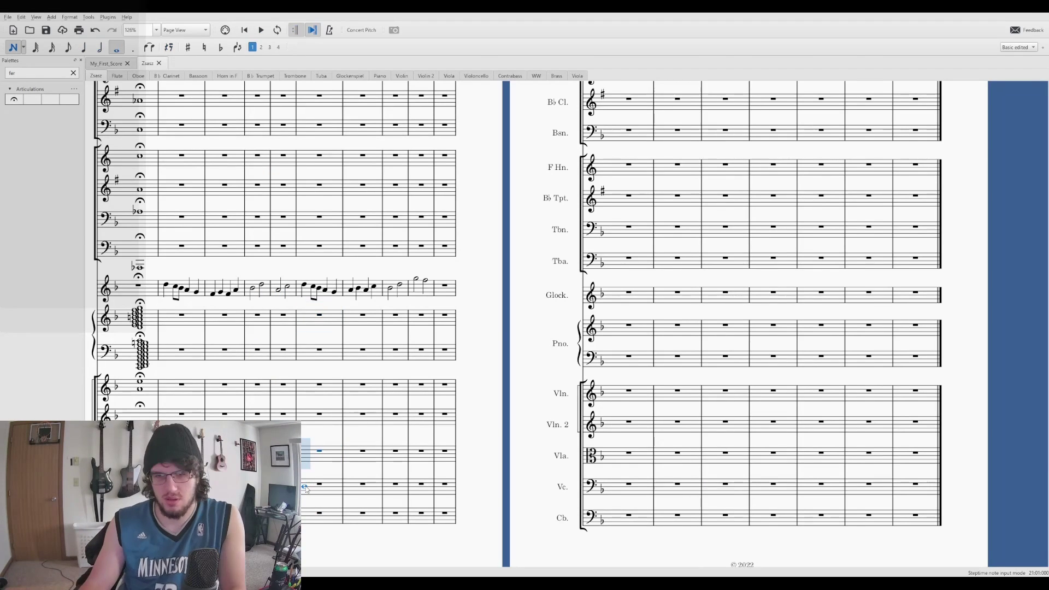
# Enter whole notes in the cello in measures 21 to 24 under the glockenspiel melody and play them back.
pyautogui.click(304, 488)
pyautogui.press('space')
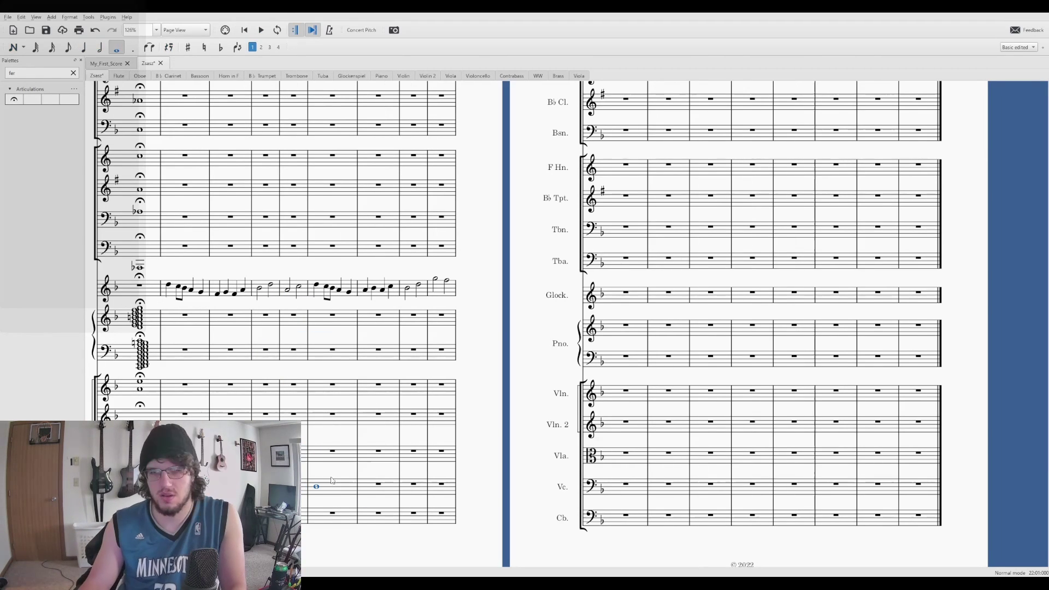
pyautogui.press('space')
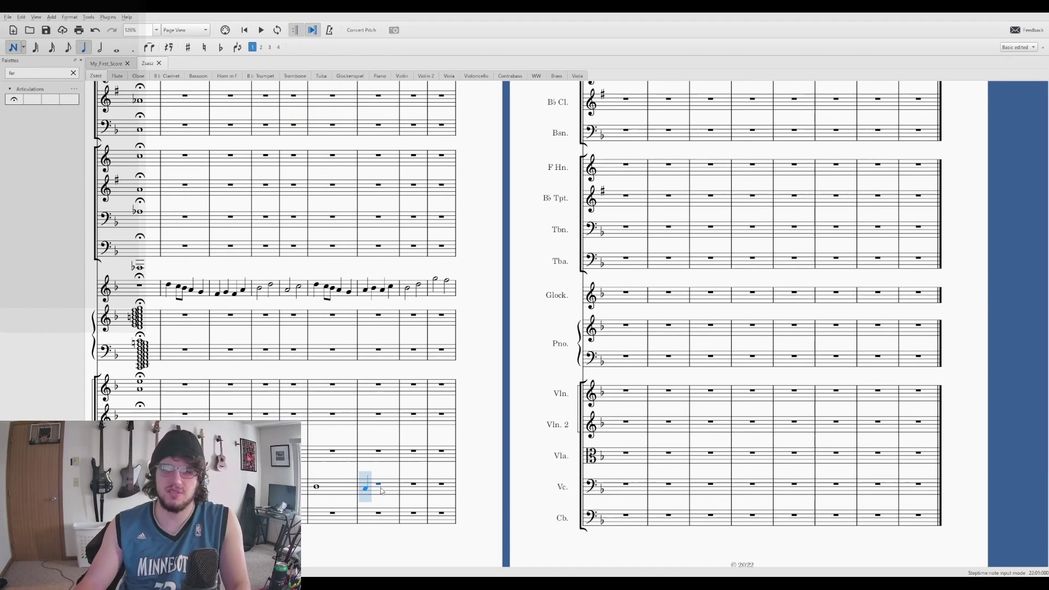
pyautogui.click(367, 486)
pyautogui.click(407, 491)
pyautogui.click(435, 491)
pyautogui.press('space')
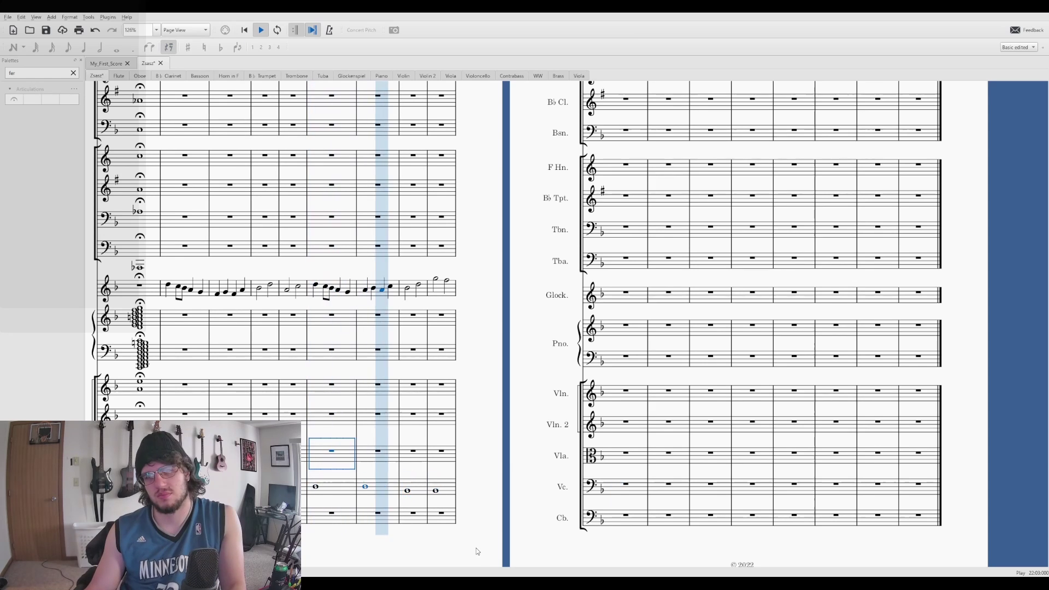
pyautogui.press('space')
# Lower the cello's measure 22 note a semitone, raise measure 23 two semitones and measure 24 one, and play back from measure 21.
pyautogui.click(364, 488)
pyautogui.press('Down')
pyautogui.click(407, 491)
pyautogui.press('Up')
pyautogui.press('Up')
pyautogui.click(435, 490)
pyautogui.press('Up')
pyautogui.click(329, 451)
pyautogui.press('space')
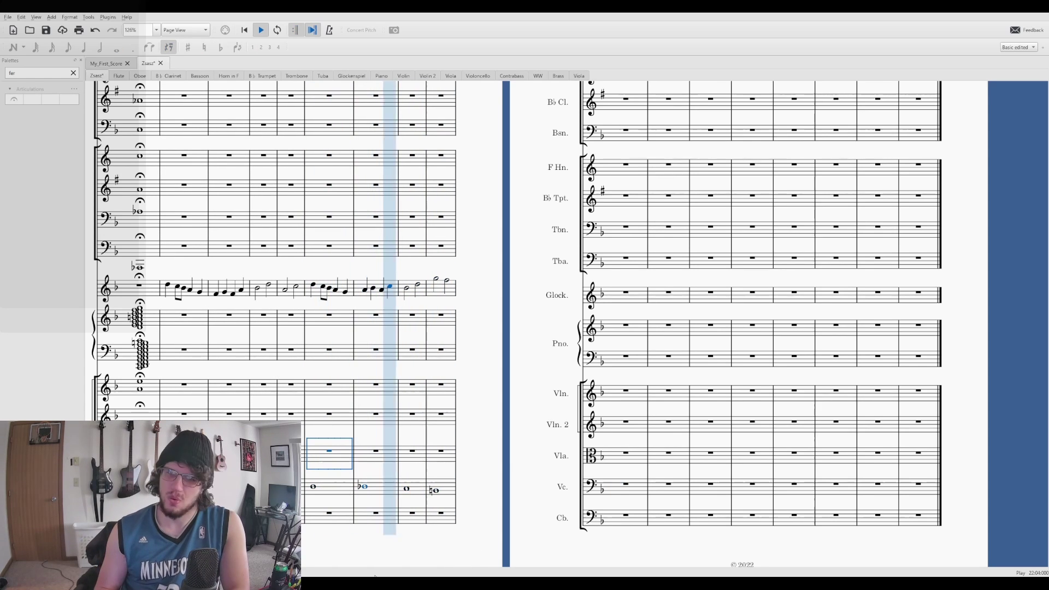
pyautogui.press('space')
# Repeat the glockenspiel melody in measures 25 to 32 and enter a descending line of cello whole notes beneath it.
pyautogui.press('r')
pyautogui.moveTo(128, 384); pyautogui.dragTo(558, 321)
pyautogui.click(613, 425)
pyautogui.press('n')
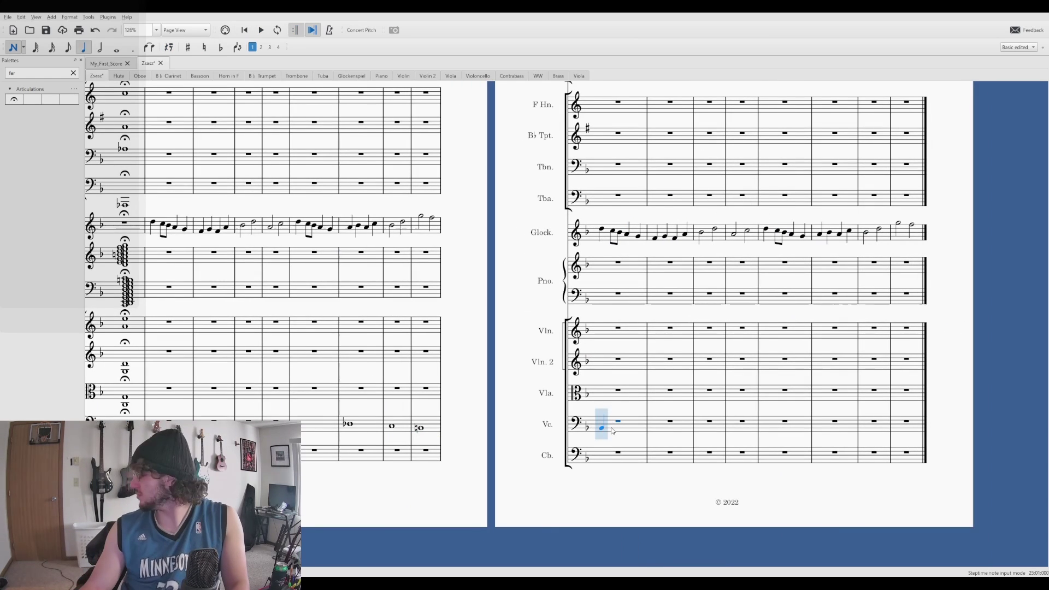
pyautogui.click(654, 429)
pyautogui.click(701, 430)
pyautogui.click(733, 431)
pyautogui.click(767, 431)
pyautogui.press('Down')
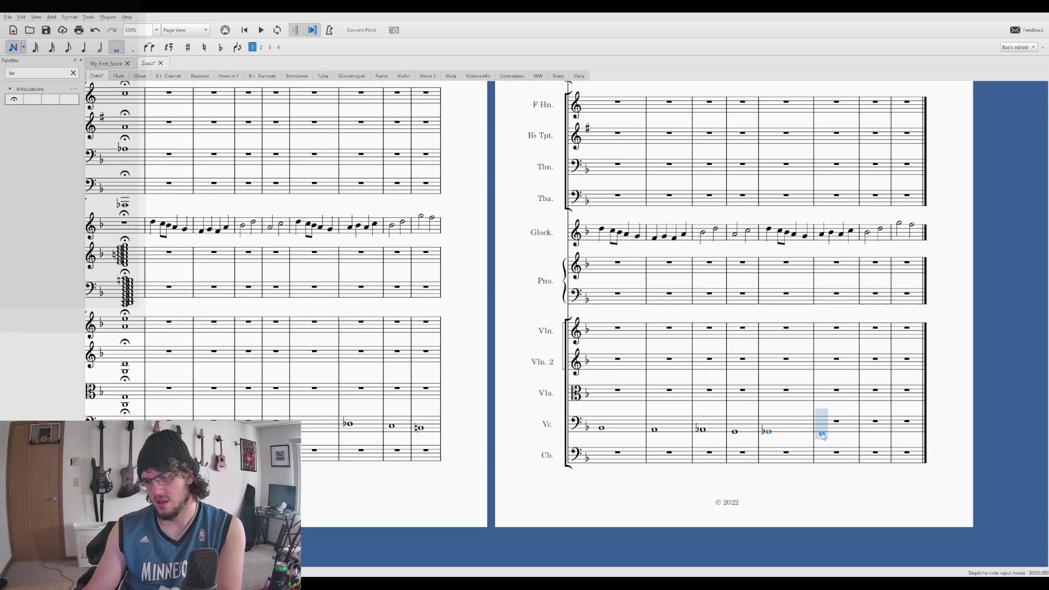
pyautogui.click(819, 433)
pyautogui.click(867, 436)
pyautogui.click(899, 435)
pyautogui.press('Escape')
pyautogui.press('space')
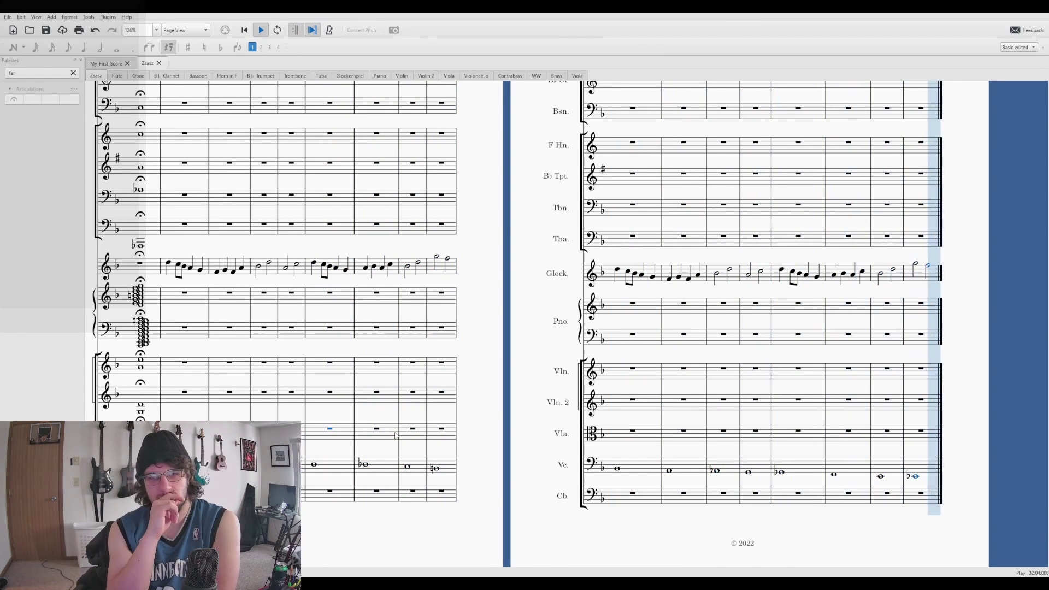
# Write a half-note bass line in the tuba from measure 1 to measure 10, save, and play it back.
pyautogui.moveTo(395, 436); pyautogui.dragTo(775, 470)
pyautogui.moveTo(383, 513); pyautogui.dragTo(1005, 507)
pyautogui.click(222, 290)
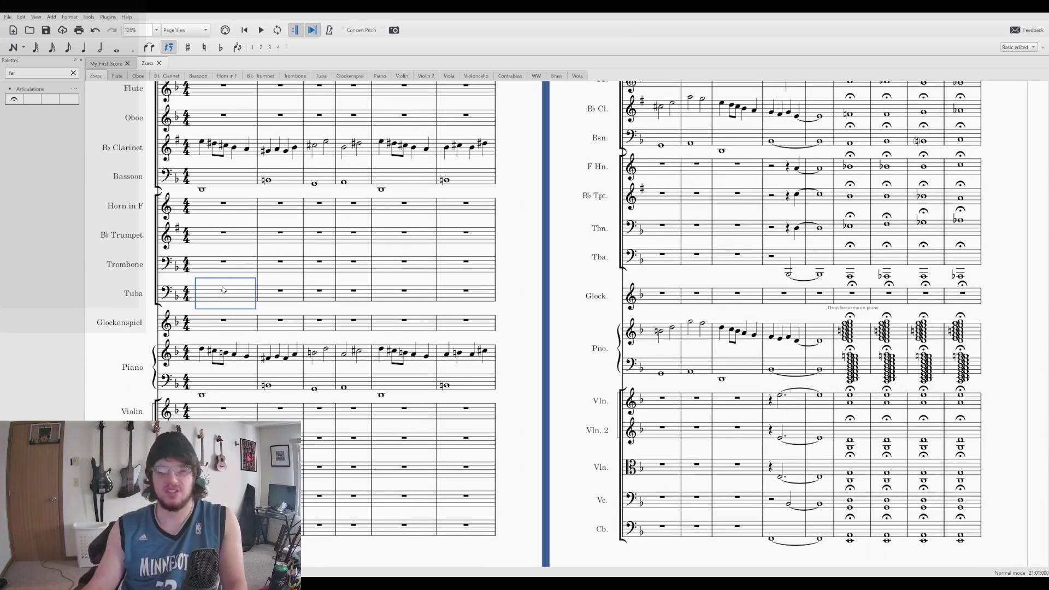
pyautogui.press('space')
pyautogui.press('space')
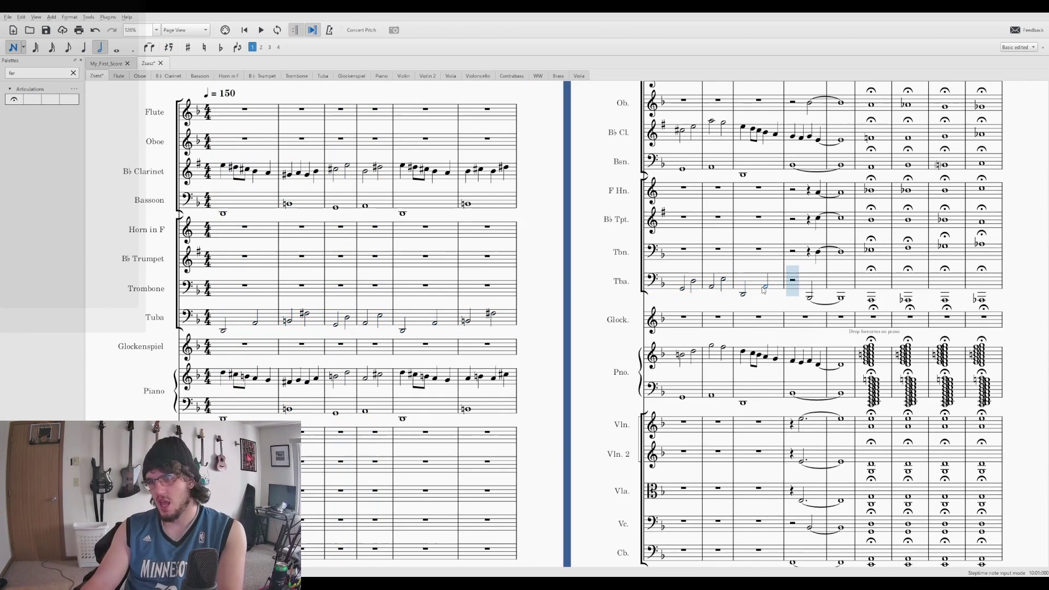
pyautogui.click(790, 292)
pyautogui.press('Escape')
pyautogui.moveTo(557, 303); pyautogui.dragTo(595, 316)
pyautogui.click(282, 299)
pyautogui.hotkey('ctrl', 's')
pyautogui.press('space')
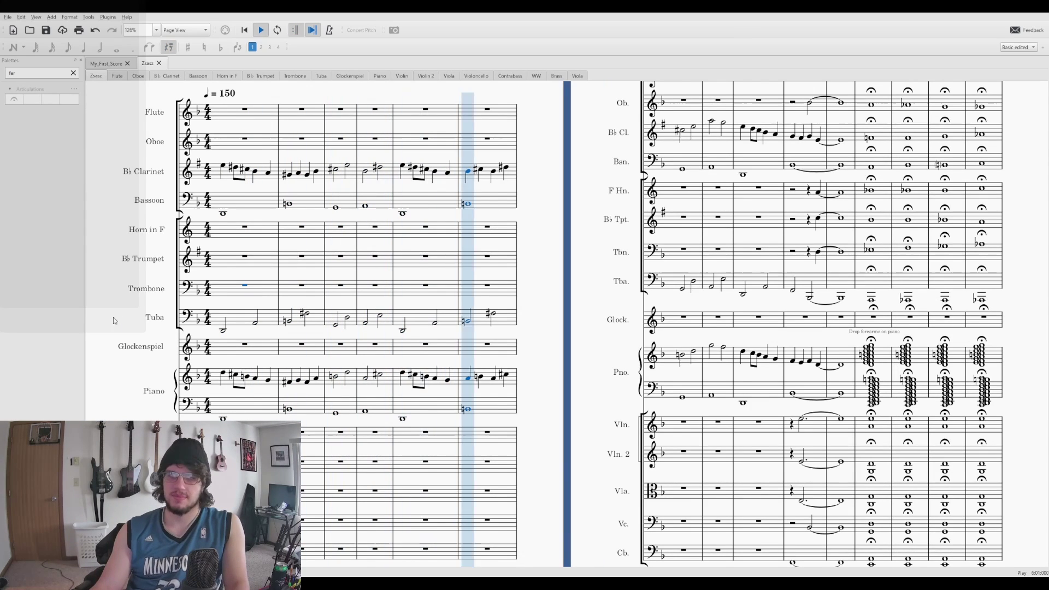
pyautogui.press('space')
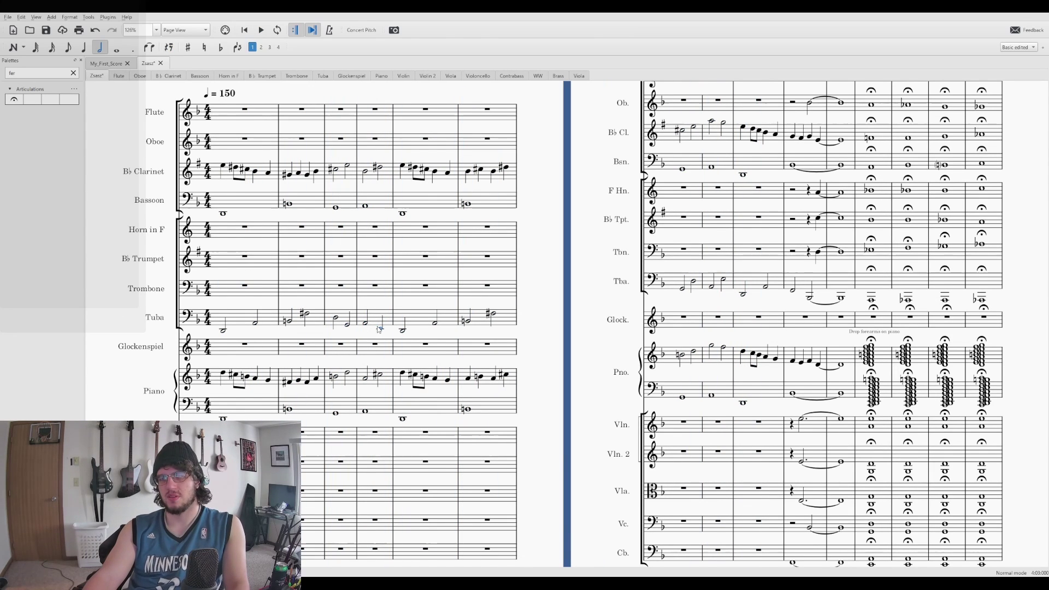
# Change the tuba's half notes in measure 6 to F-sharp and B natural and play back the opening.
pyautogui.click(467, 323)
pyautogui.press('f')
pyautogui.press('Up')
pyautogui.press('b')
pyautogui.press('Up')
pyautogui.press('Escape')
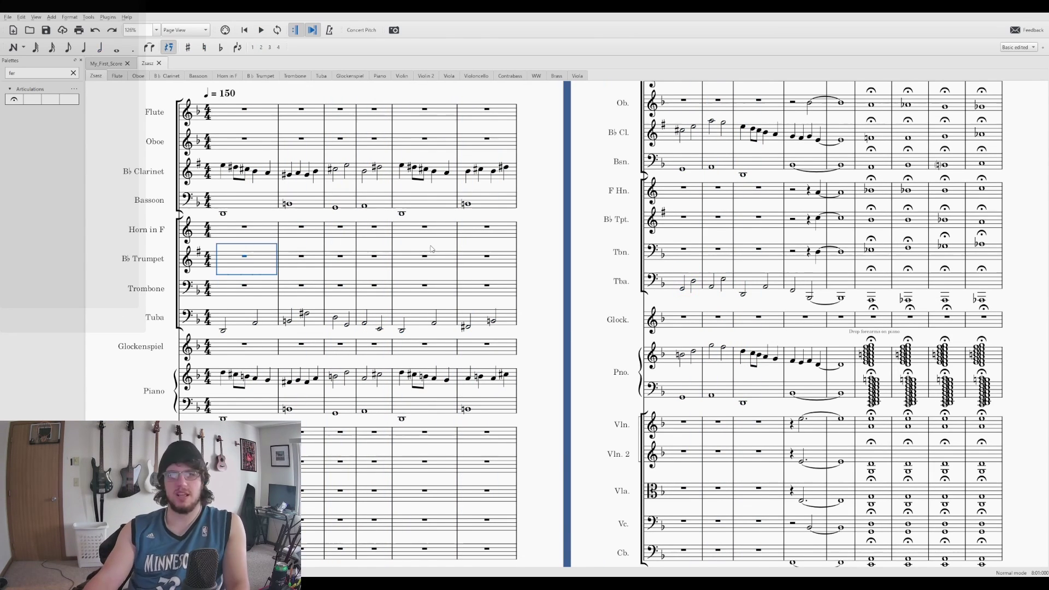
pyautogui.press('space')
pyautogui.press('space')
# Try lowering the tuba's last note in measure 8 and raising the clarinet's last note there by a semitone, and undo both changes.
pyautogui.click(722, 279)
pyautogui.press('Down')
pyautogui.click(722, 122)
pyautogui.press('Up')
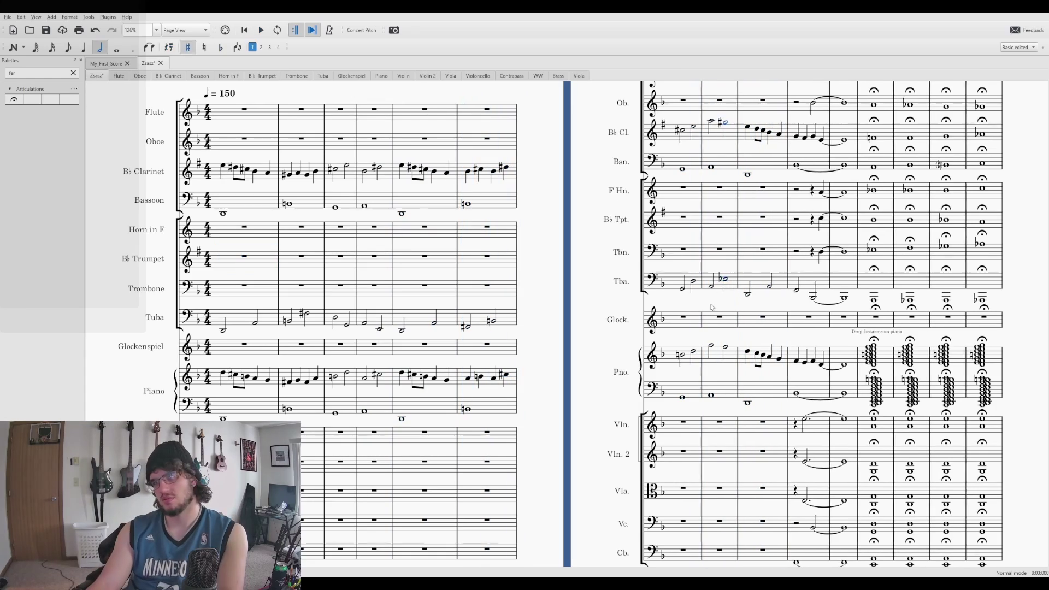
pyautogui.hotkey('ctrl', 'z')
pyautogui.hotkey('ctrl', 'z')
# Save the score and play it back from measure 1.
pyautogui.click(714, 257)
pyautogui.click(253, 269)
pyautogui.hotkey('ctrl', 's')
pyautogui.press('space')
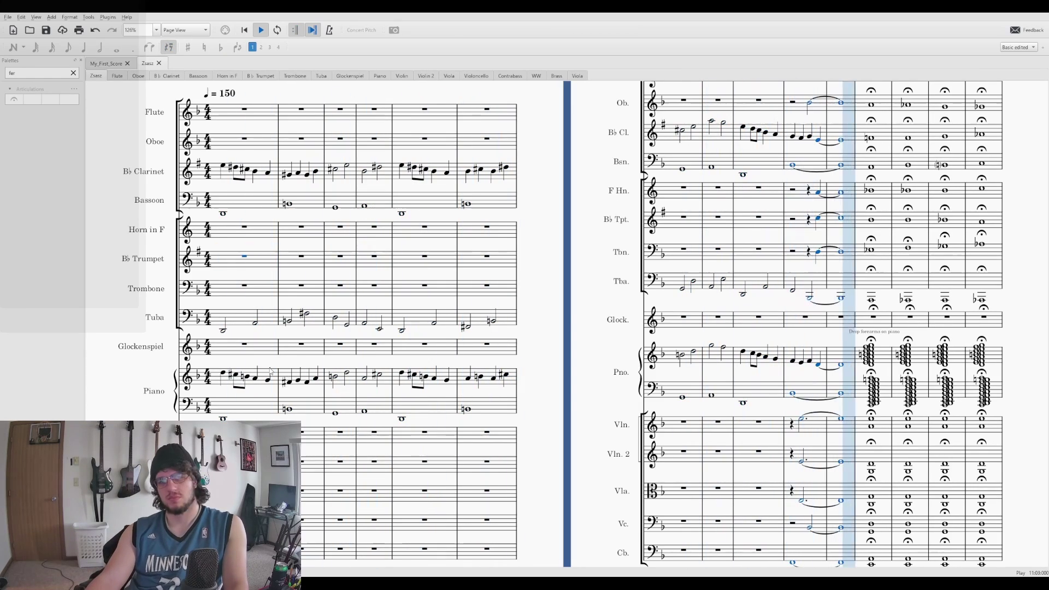
pyautogui.press('space')
# Copy the clarinet melody of measures 1 to 9 into the flute, raise it an octave, and play it back.
pyautogui.moveTo(270, 371); pyautogui.dragTo(308, 405)
pyautogui.moveTo(253, 218); pyautogui.dragTo(551, 182)
pyautogui.hotkey('ctrl', 'c')
pyautogui.click(283, 144)
pyautogui.hotkey('ctrl', 'v')
pyautogui.moveTo(692, 194)
pyautogui.mouseDown()
pyautogui.moveTo(764, 177)
pyautogui.moveTo(221, 176)
pyautogui.moveTo(287, 169)
pyautogui.mouseUp()
pyautogui.hotkey('ctrl', 'v')
pyautogui.moveTo(262, 142)
pyautogui.mouseDown()
pyautogui.moveTo(749, 172)
pyautogui.moveTo(844, 137)
pyautogui.mouseUp()
pyautogui.hotkey('ctrl', 'Up')
pyautogui.hotkey('ctrl', 'Up')
pyautogui.click(252, 215)
pyautogui.press('space')
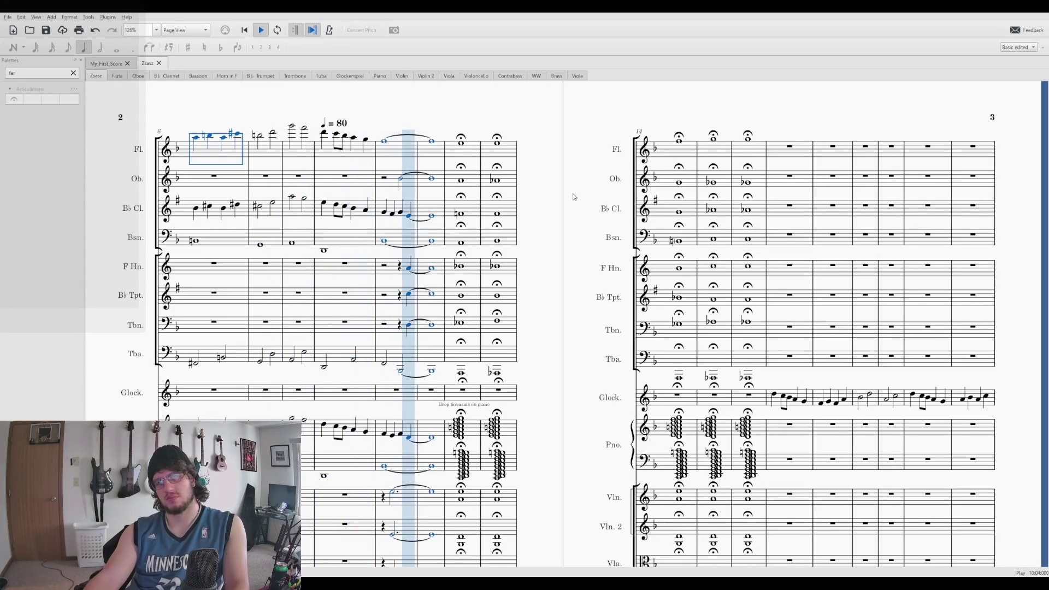
pyautogui.press('space')
# Copy the clarinet melody of measures 1 to 5 into the oboe, move it up a diatonic third, and play it back.
pyautogui.moveTo(261, 220); pyautogui.dragTo(546, 186)
pyautogui.hotkey('ctrl', 'c')
pyautogui.click(298, 166)
pyautogui.hotkey('ctrl', 'v')
pyautogui.hotkey('alt', 'shift', 'Up')
pyautogui.hotkey('alt', 'shift', 'Up')
pyautogui.press('space')
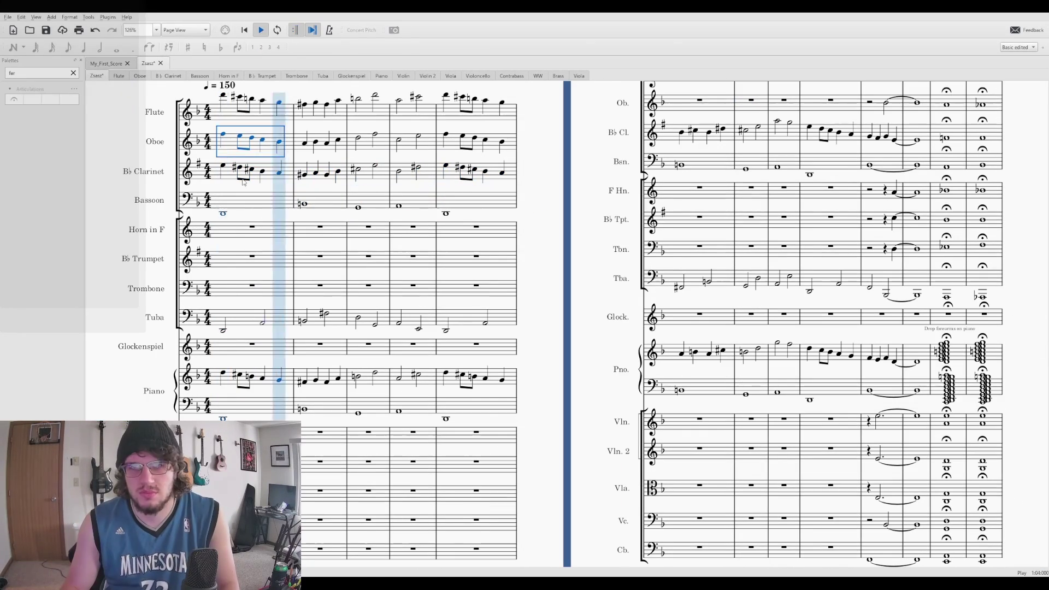
pyautogui.press('space')
pyautogui.click(240, 168)
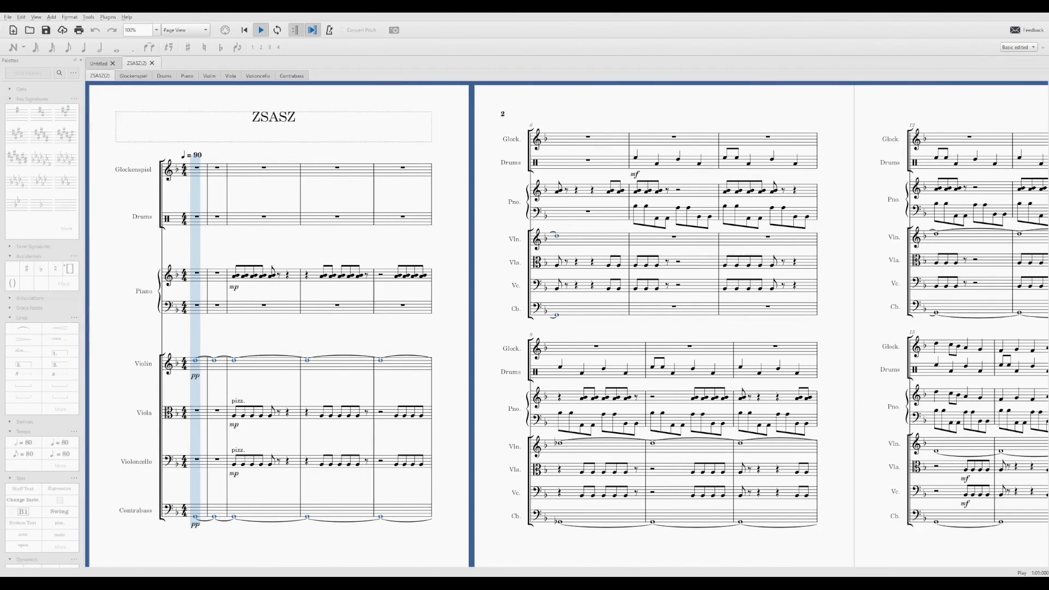